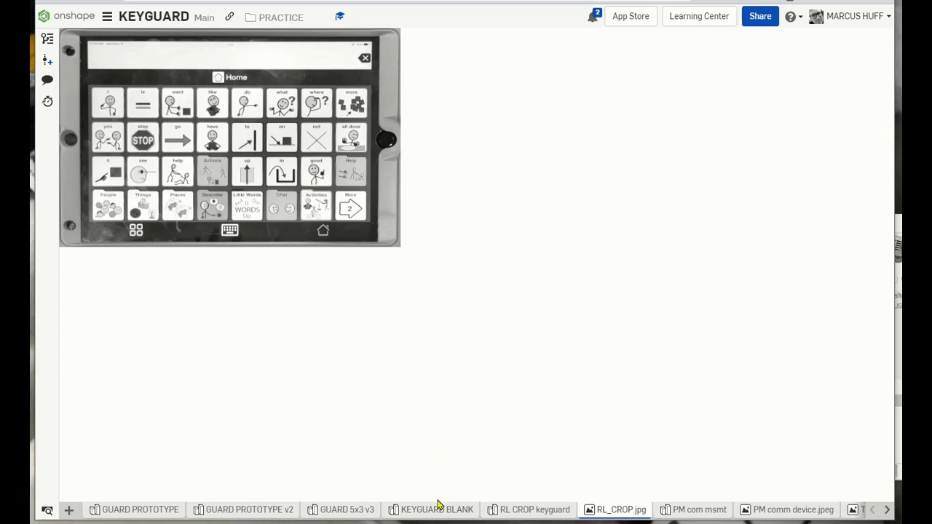
Step: Open the Frame boundary sketch of the RL CROP keyguard part studio for editing, viewed from the top
{"action": "mouse_move", "coordinate": [437, 514]}
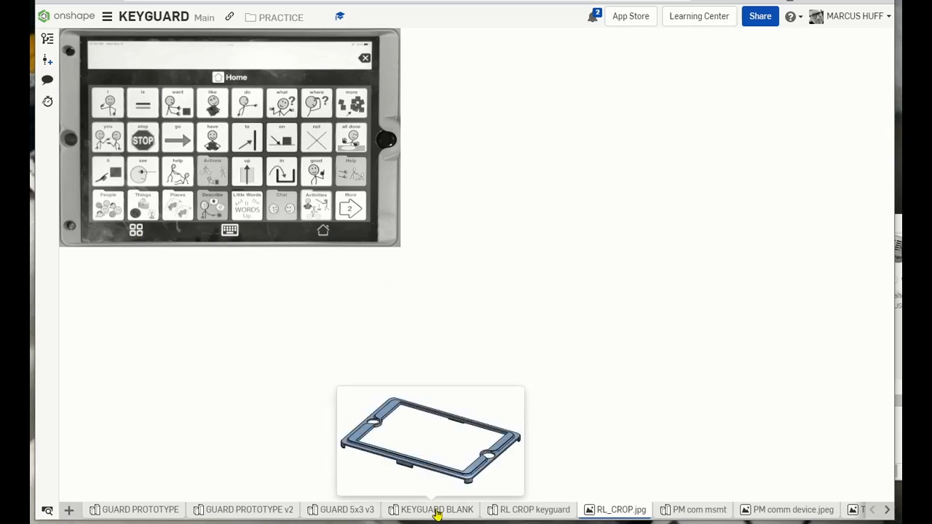
{"action": "left_click", "coordinate": [524, 508]}
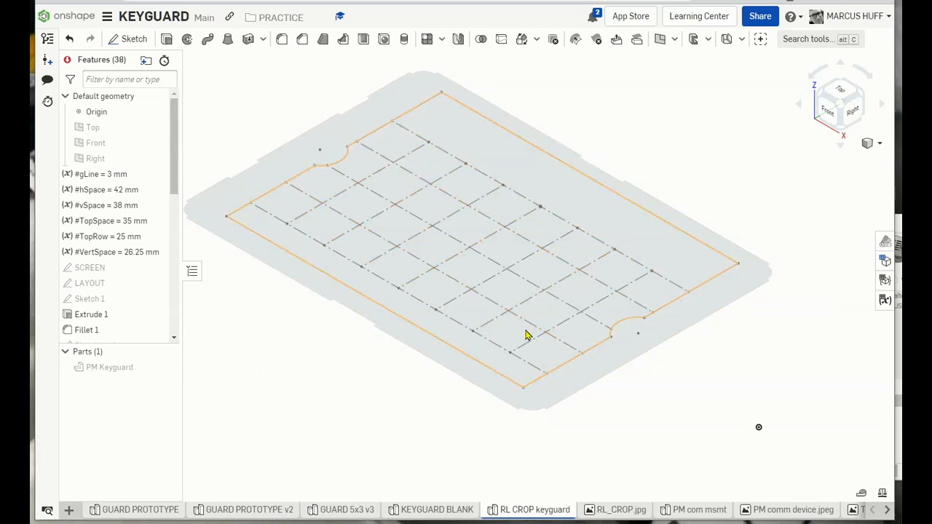
{"action": "left_click", "coordinate": [839, 95]}
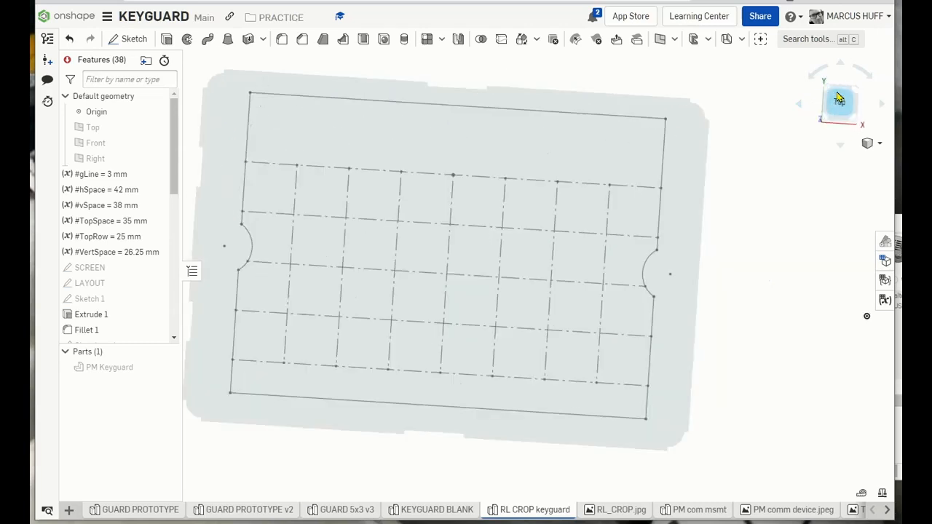
{"action": "scroll", "coordinate": [125, 301], "scroll_direction": "down", "scroll_amount": 5}
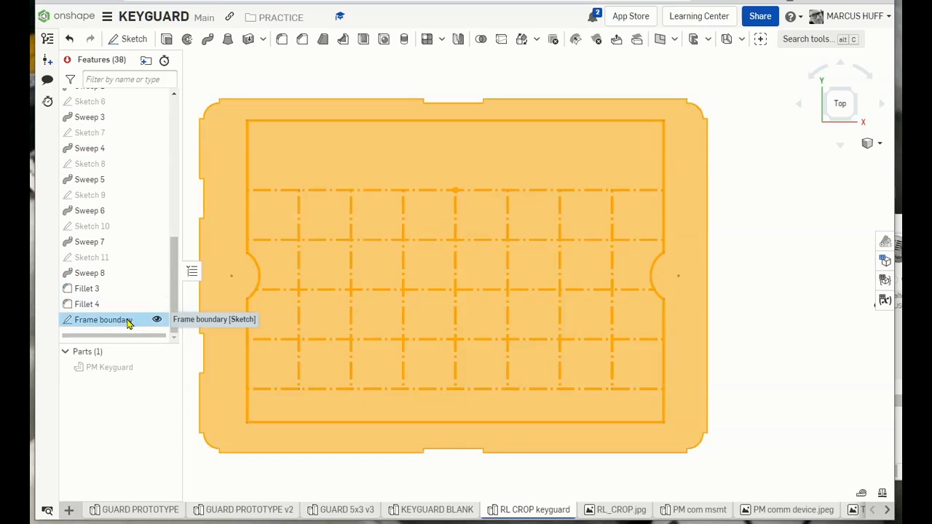
{"action": "double_click", "coordinate": [129, 322]}
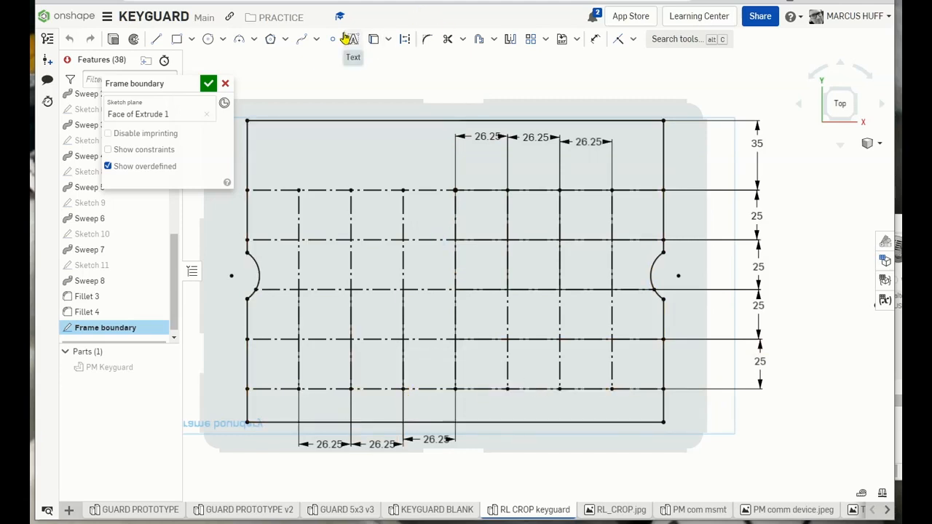
Step: Draw two vertical construction lines from the lowest grid line to the bottom boundary, extending the columns either side of centre, each about 16.75 mm long
{"action": "key", "text": "l"}
{"action": "key", "text": "q"}
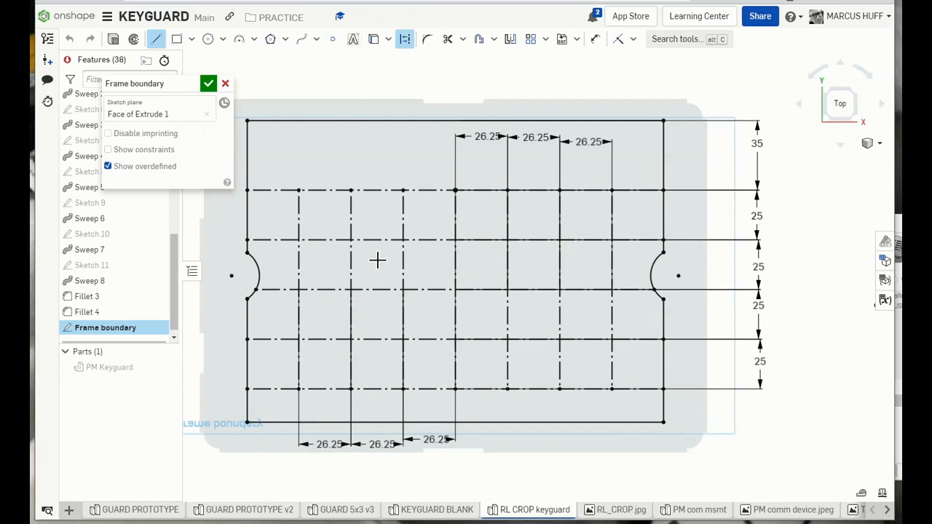
{"action": "left_click", "coordinate": [404, 389]}
{"action": "left_click", "coordinate": [407, 425]}
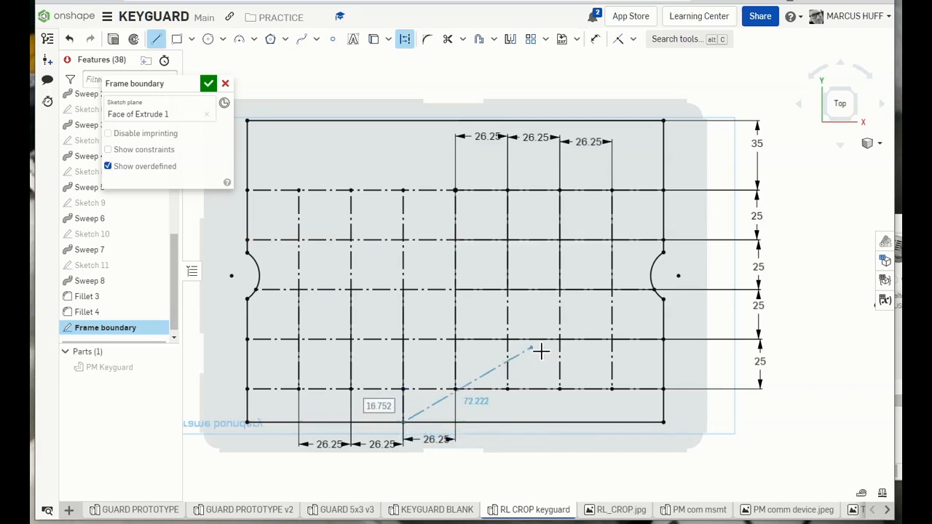
{"action": "key", "text": "Escape"}
{"action": "key", "text": "l"}
{"action": "key", "text": "q"}
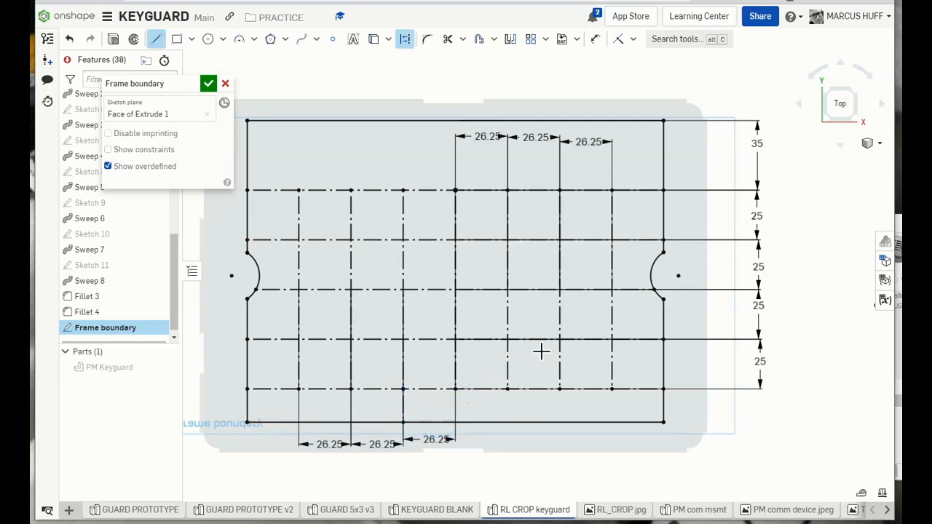
{"action": "left_click", "coordinate": [507, 390]}
{"action": "left_click", "coordinate": [507, 422]}
{"action": "key", "text": "Escape"}
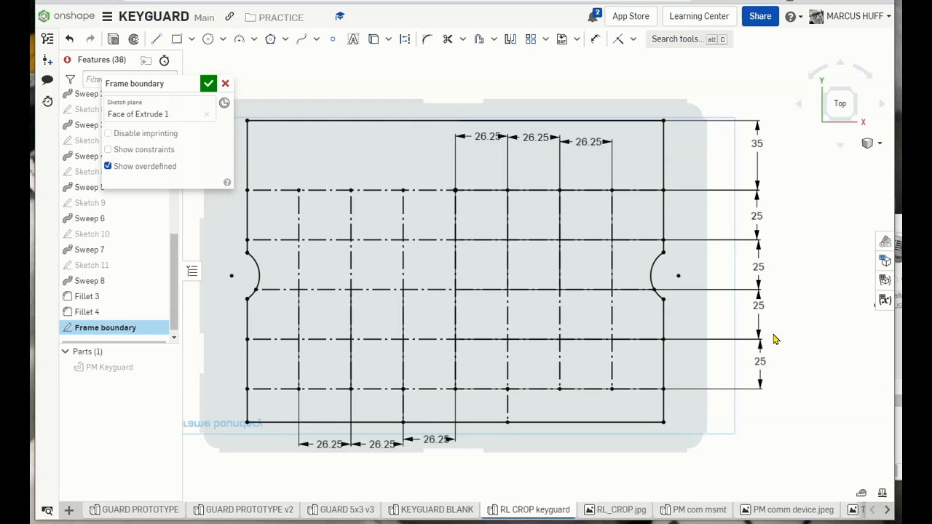
Step: Measure the width of a bar between two neighbouring openings in the GUARD 5x3 v3 part studio
{"action": "left_click", "coordinate": [349, 512]}
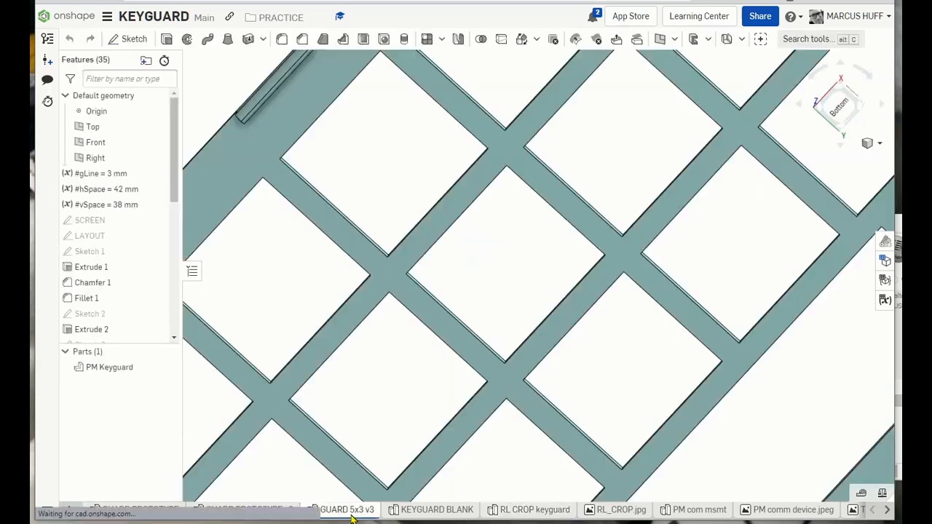
{"action": "left_click", "coordinate": [551, 207]}
{"action": "left_click", "coordinate": [560, 187]}
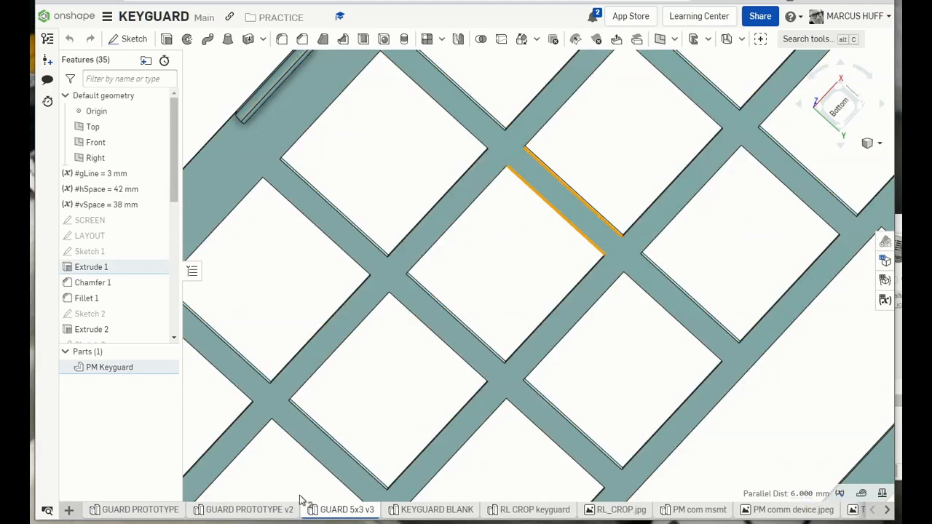
Step: Set the #gLine variable to 1.5 mm in the RL CROP keyguard part studio
{"action": "left_click", "coordinate": [517, 512]}
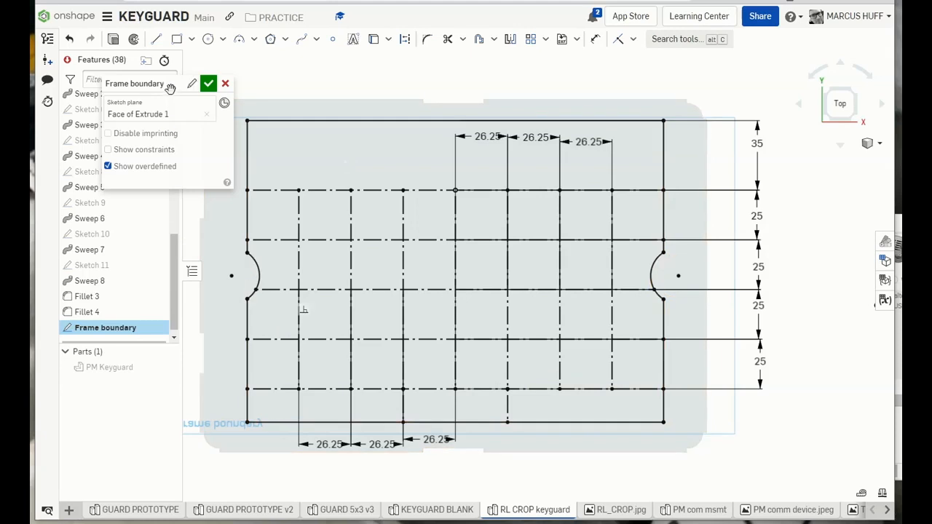
{"action": "mouse_move", "coordinate": [180, 81]}
{"action": "left_mouse_down"}
{"action": "mouse_move", "coordinate": [314, 57]}
{"action": "mouse_move", "coordinate": [303, 67]}
{"action": "left_mouse_up"}
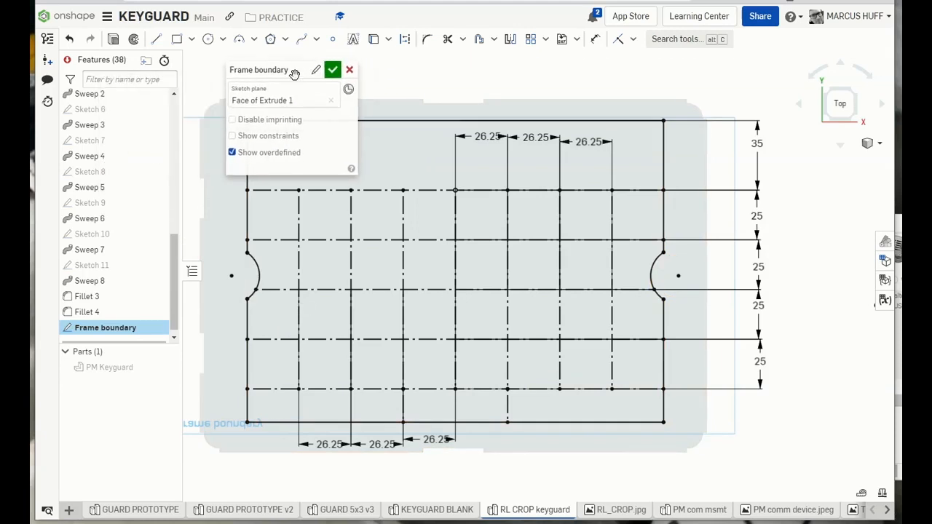
{"action": "left_click_drag", "start_coordinate": [172, 275], "coordinate": [166, 146]}
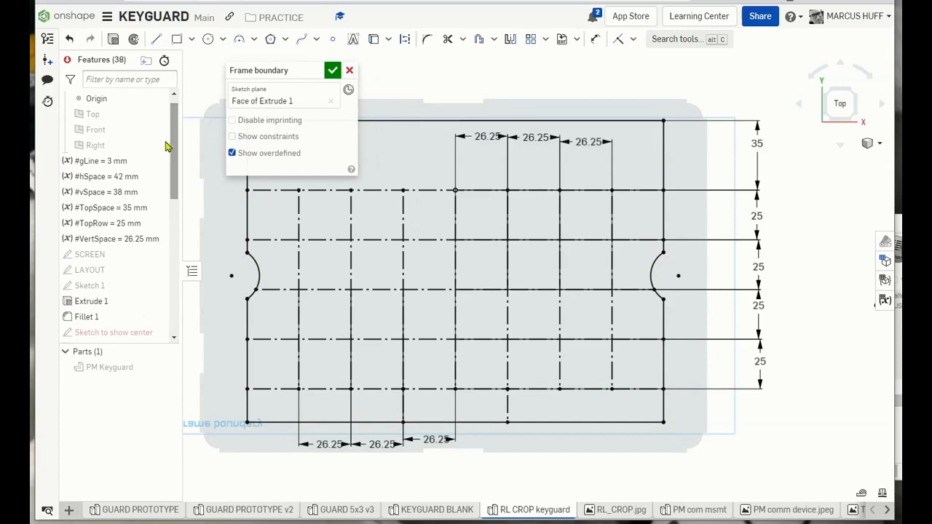
{"action": "double_click", "coordinate": [117, 161]}
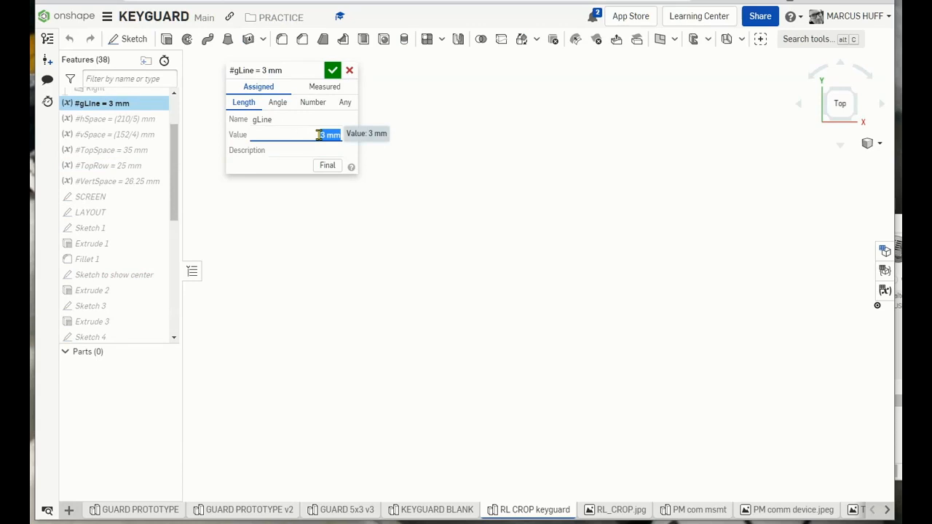
{"action": "type", "text": "1.5"}
{"action": "key", "text": "Return"}
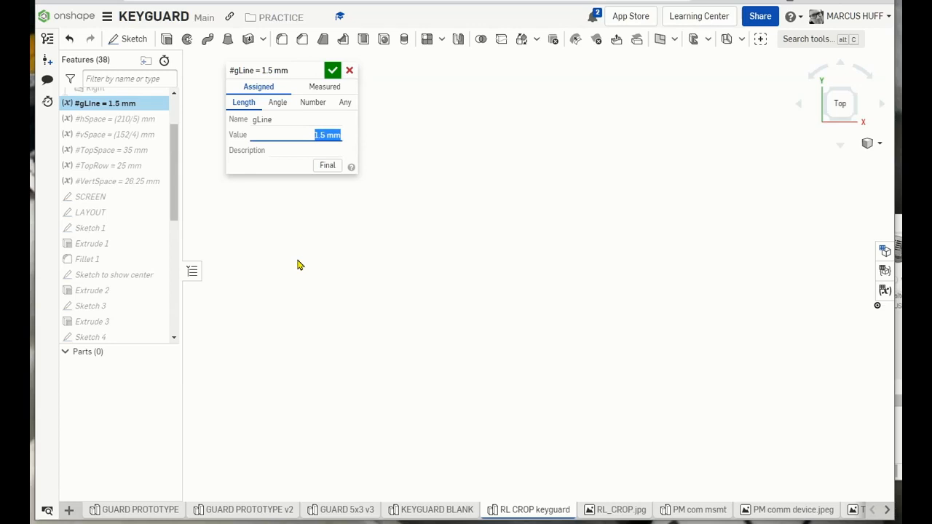
{"action": "left_click", "coordinate": [333, 72]}
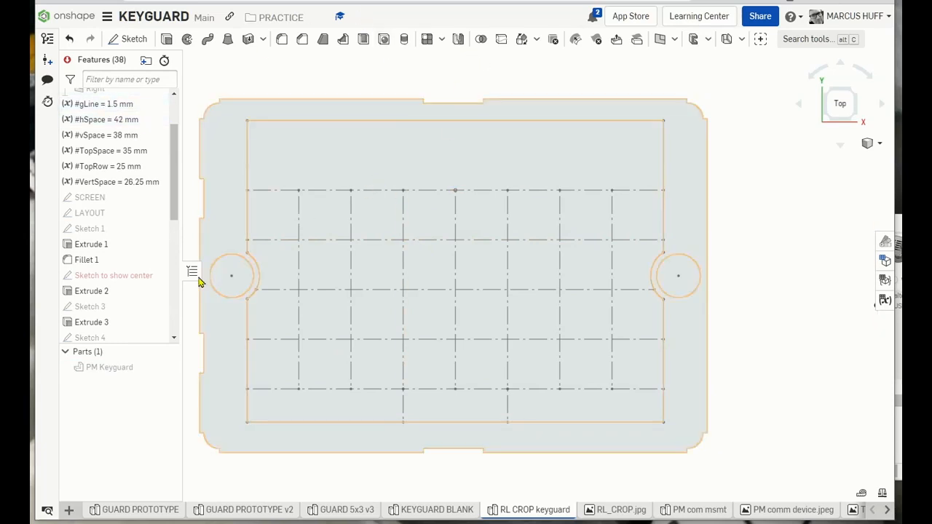
Step: Reopen the Frame boundary sketch and offset the grid's uppermost horizontal construction line upward by #gLine
{"action": "scroll", "coordinate": [101, 280], "scroll_direction": "down", "scroll_amount": 5}
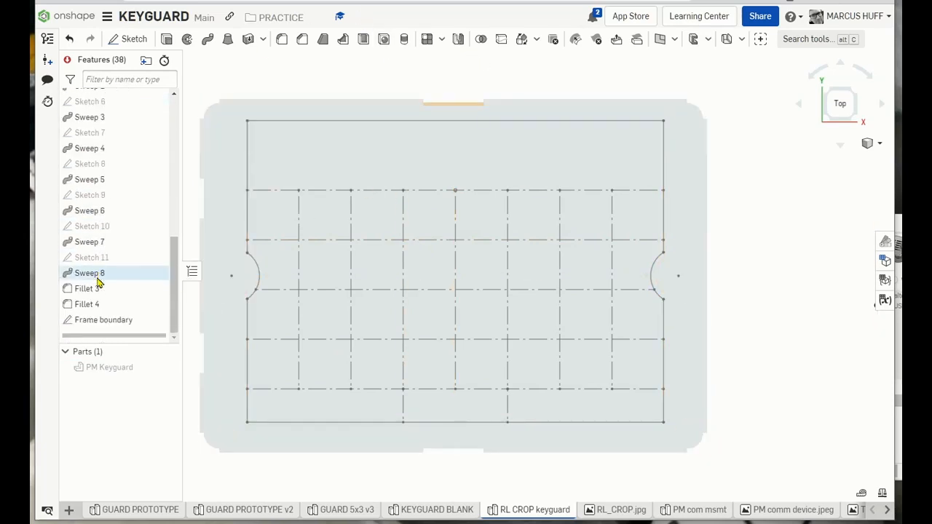
{"action": "double_click", "coordinate": [108, 321]}
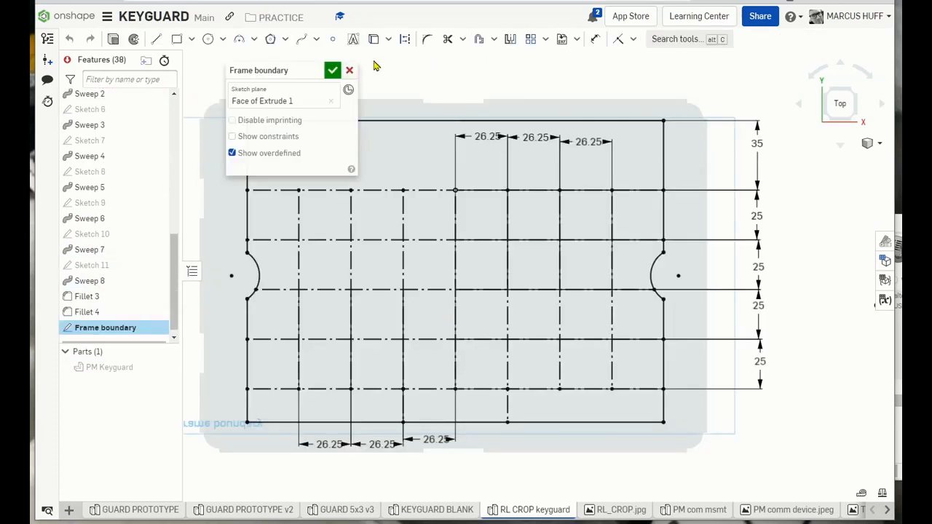
{"action": "left_click_drag", "start_coordinate": [296, 70], "coordinate": [129, 103]}
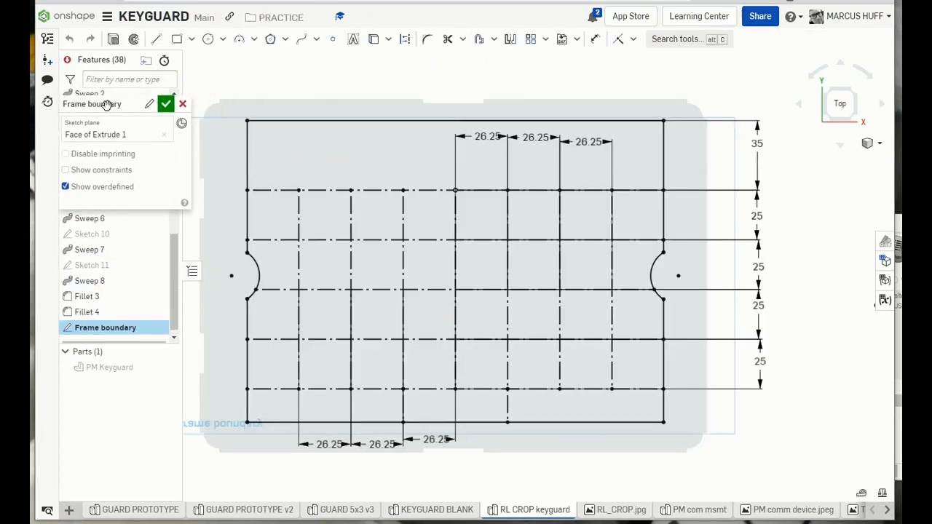
{"action": "left_click", "coordinate": [310, 190]}
{"action": "left_click", "coordinate": [480, 42]}
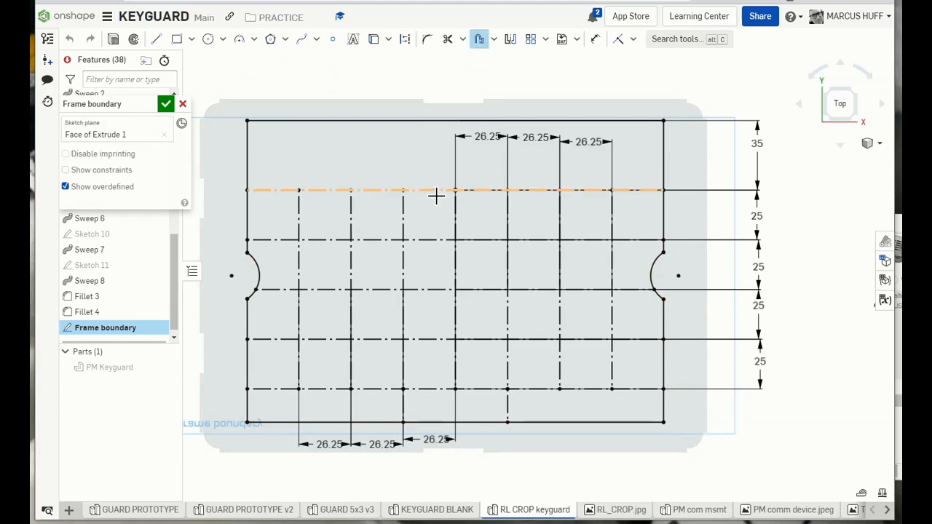
{"action": "left_click", "coordinate": [436, 195]}
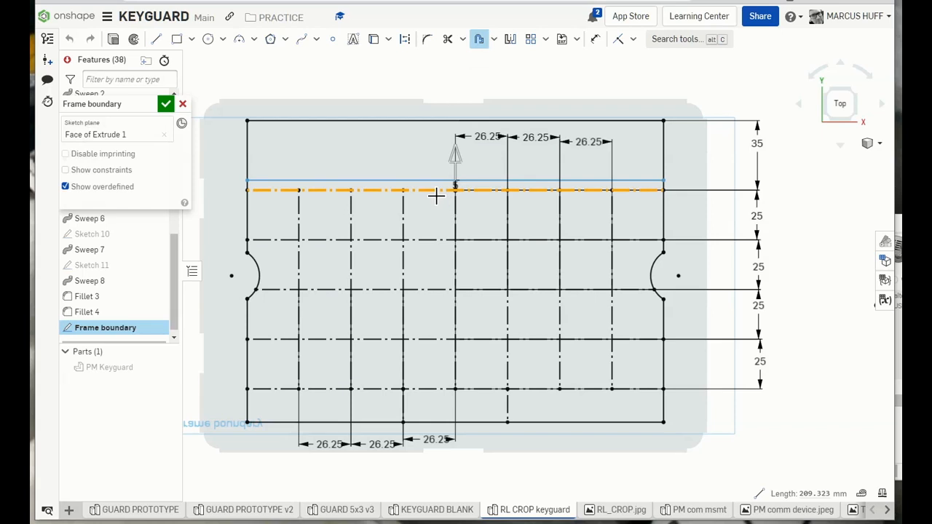
{"action": "left_click", "coordinate": [434, 193]}
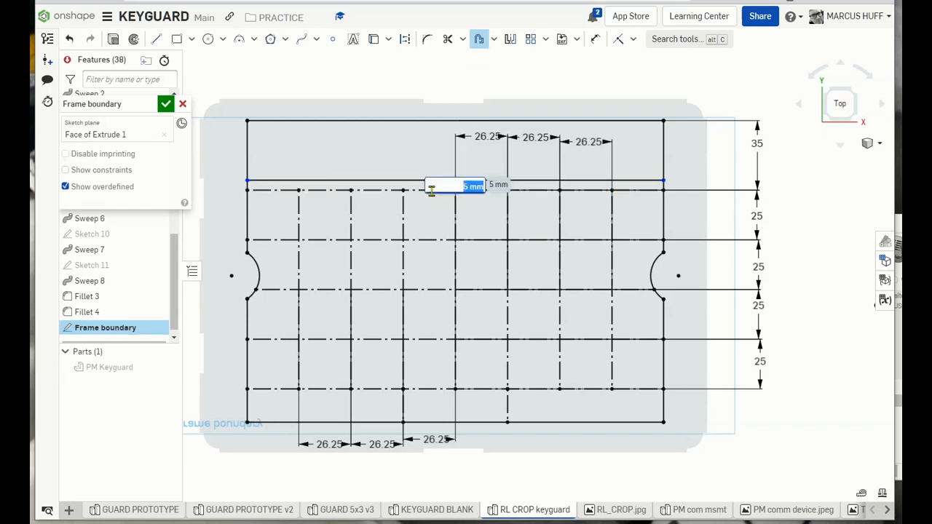
{"action": "type", "text": "#"}
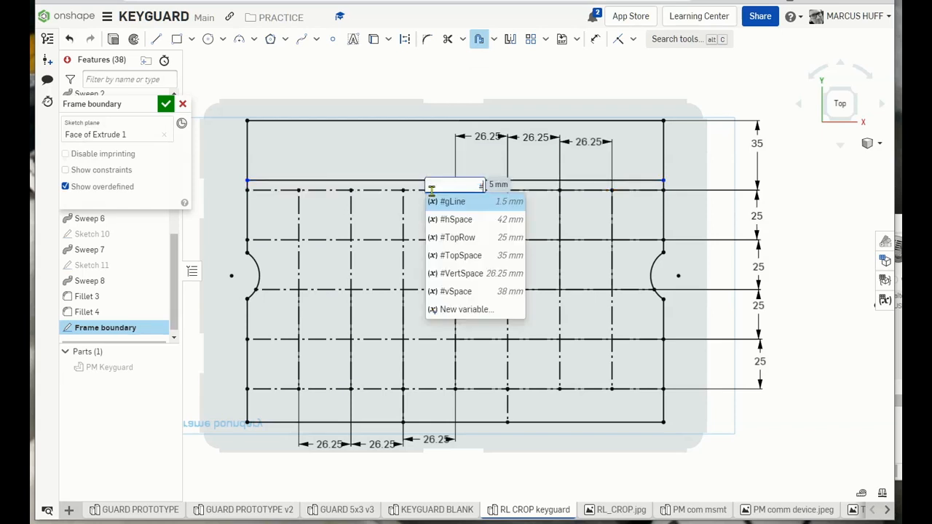
{"action": "type", "text": "gli"}
{"action": "key", "text": "Return"}
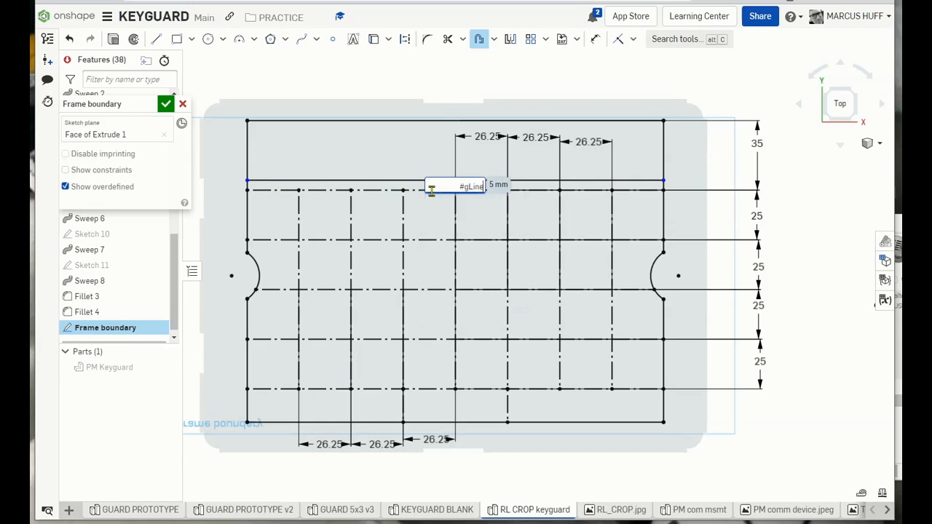
{"action": "key", "text": "Return"}
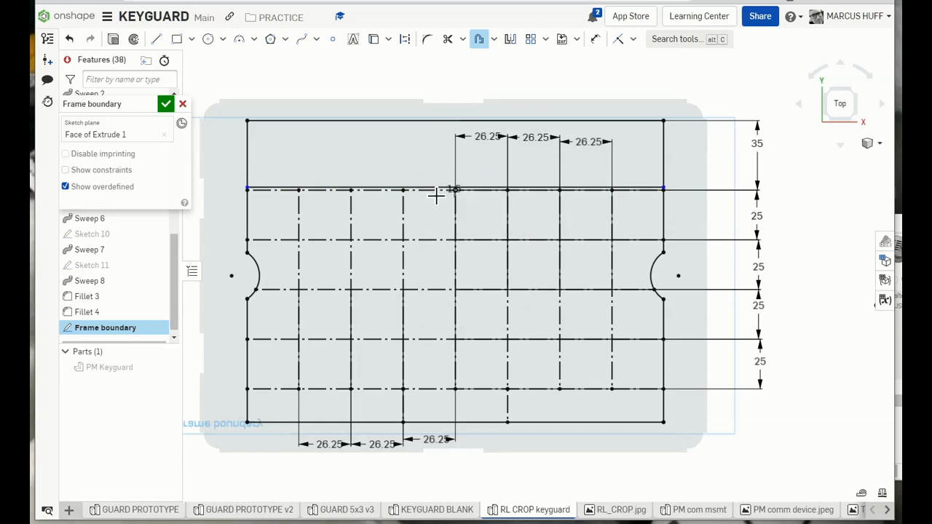
Step: Offset the same uppermost horizontal construction line downward by #gLine
{"action": "left_click", "coordinate": [437, 191]}
{"action": "mouse_move", "coordinate": [461, 188]}
{"action": "left_mouse_down"}
{"action": "mouse_move", "coordinate": [455, 210]}
{"action": "mouse_move", "coordinate": [454, 175]}
{"action": "mouse_move", "coordinate": [455, 183]}
{"action": "left_mouse_up"}
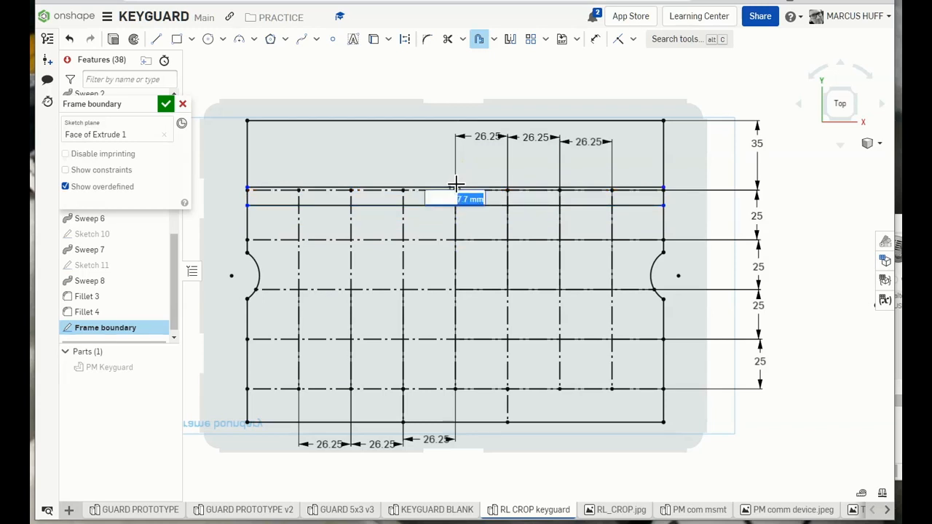
{"action": "type", "text": "#g"}
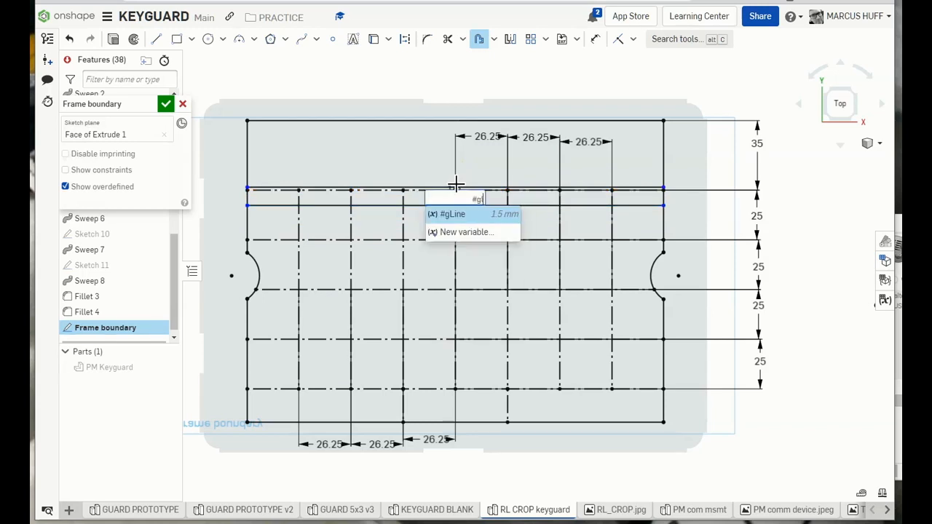
{"action": "type", "text": "l"}
{"action": "key", "text": "Return"}
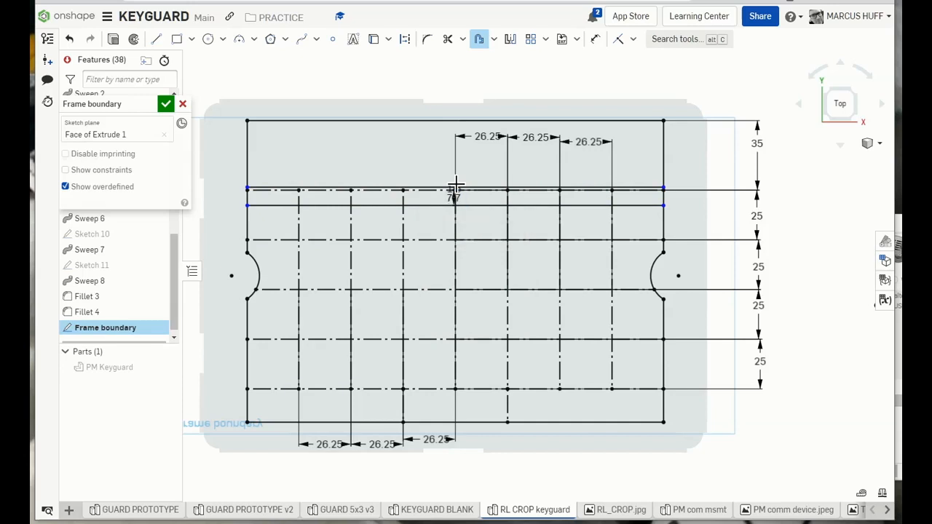
{"action": "scroll", "coordinate": [455, 188], "scroll_direction": "up", "scroll_amount": 3}
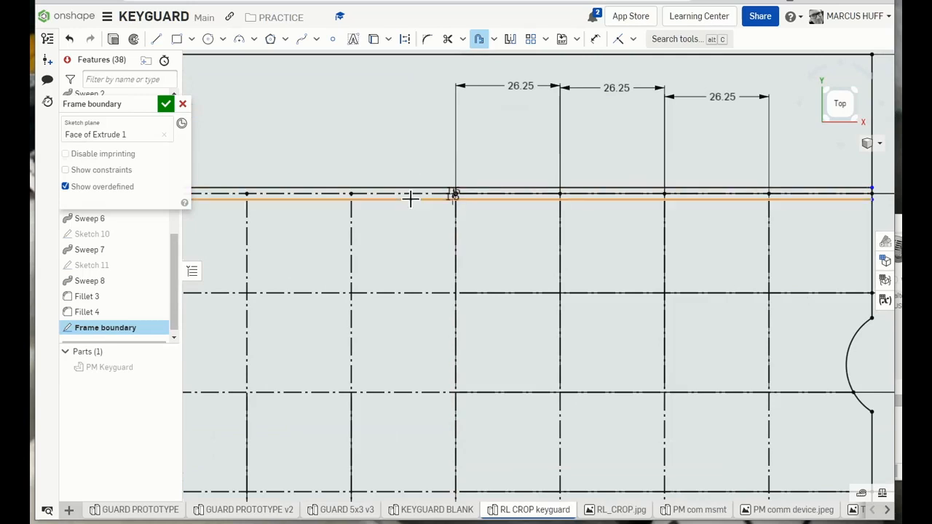
{"action": "scroll", "coordinate": [419, 243], "scroll_direction": "down", "scroll_amount": 1}
{"action": "scroll", "coordinate": [419, 243], "scroll_direction": "down", "scroll_amount": 2}
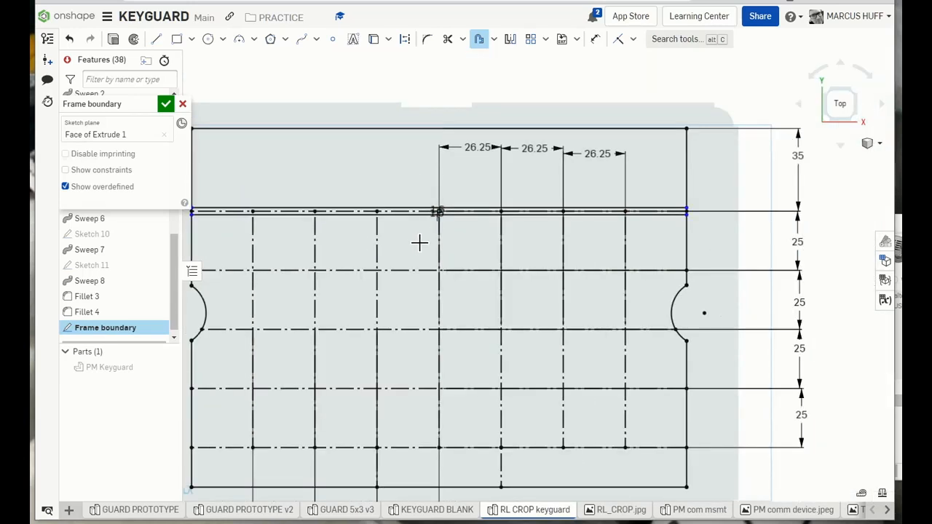
{"action": "scroll", "coordinate": [419, 242], "scroll_direction": "down", "scroll_amount": 2}
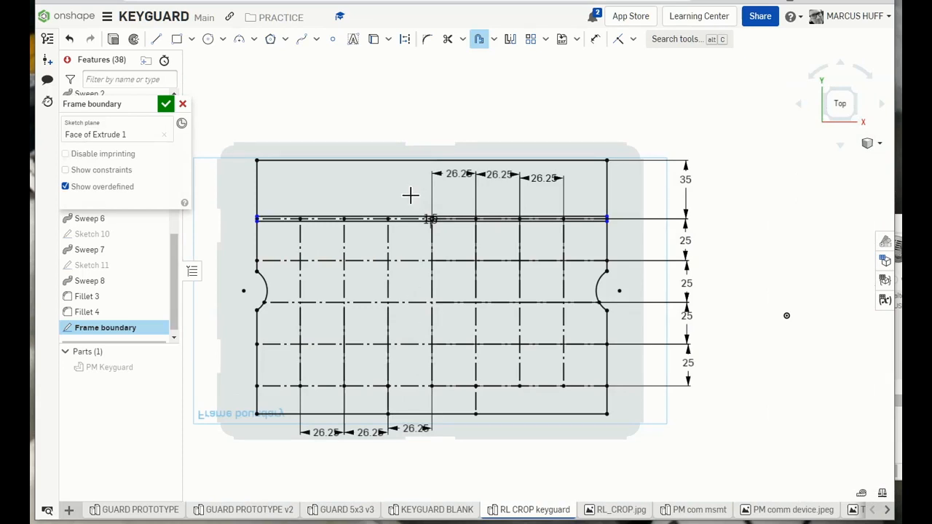
{"action": "left_click", "coordinate": [422, 262]}
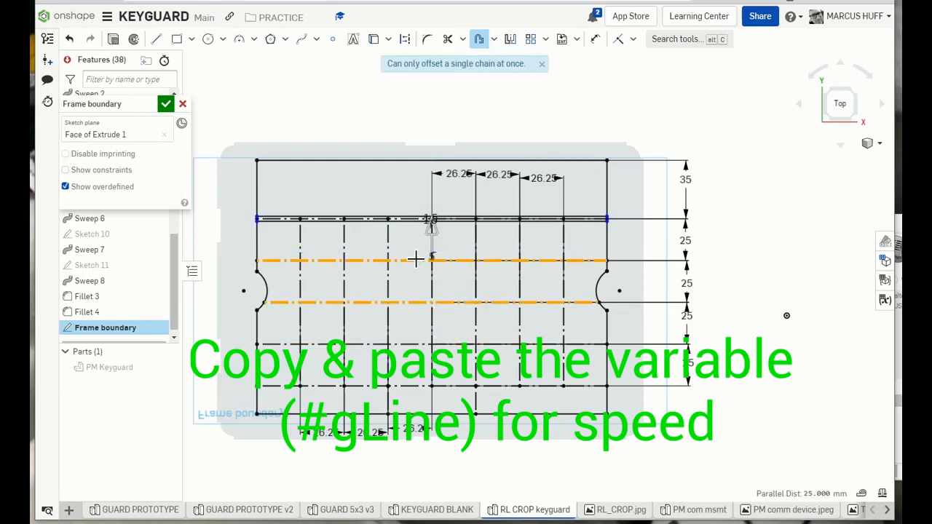
{"action": "left_click", "coordinate": [542, 64]}
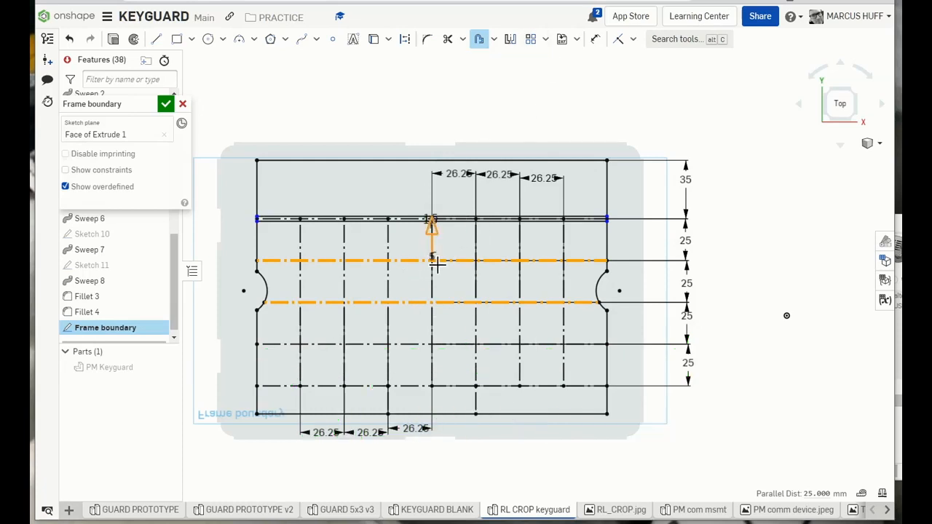
{"action": "key", "text": "Escape"}
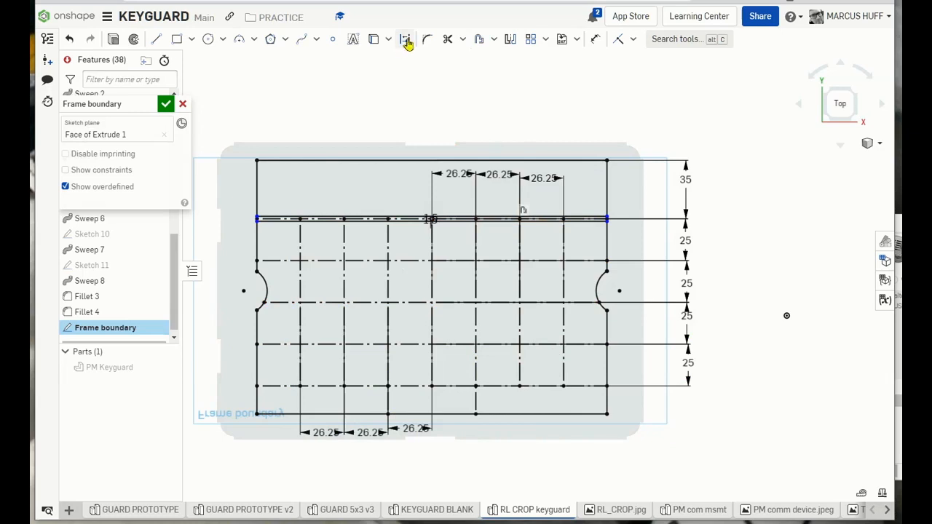
Step: Offset the remaining four horizontal construction lines of the grid upward and downward by #gLine
{"action": "left_click", "coordinate": [479, 40]}
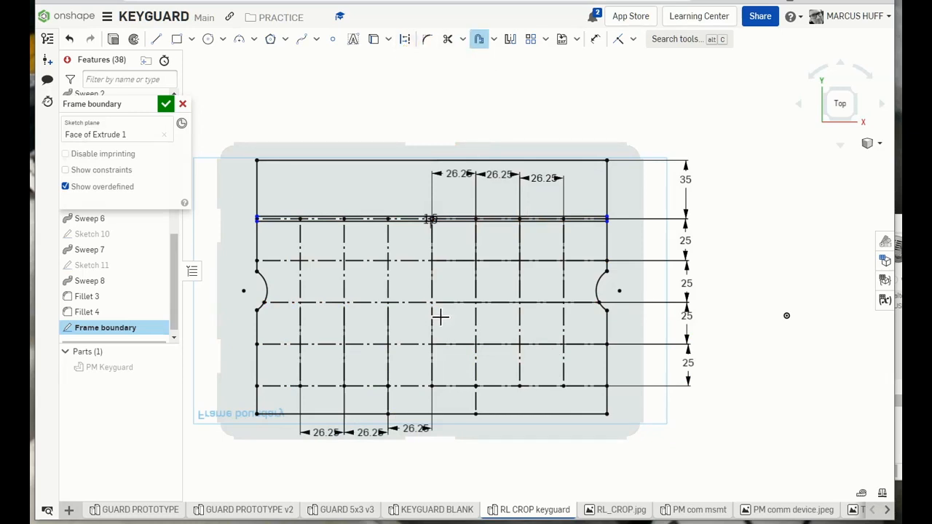
{"action": "left_click", "coordinate": [411, 263]}
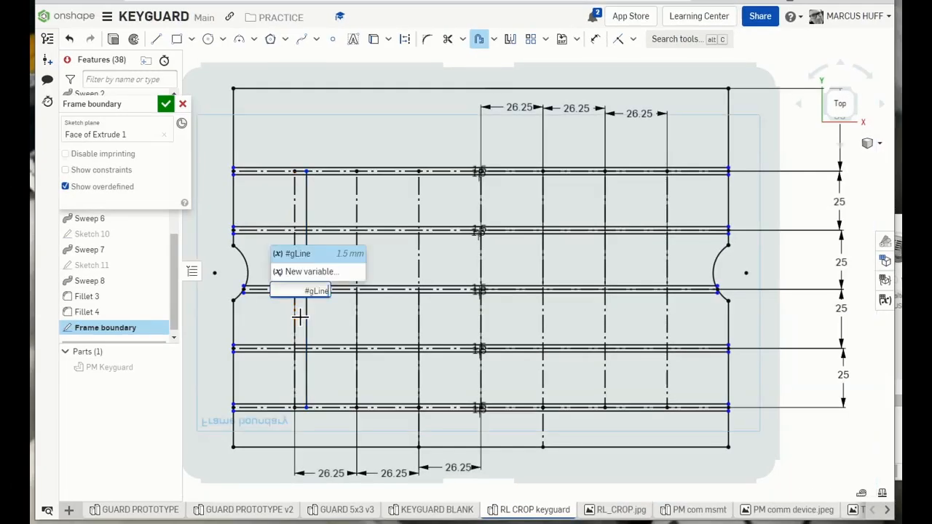
Step: Offset each of the grid's seven full-height vertical construction lines to the right by #gLine
{"action": "key", "text": "Return"}
{"action": "left_click", "coordinate": [362, 321]}
{"action": "type", "text": "1.5"}
{"action": "key", "text": "Return"}
{"action": "left_click", "coordinate": [547, 316]}
{"action": "left_click", "coordinate": [547, 316]}
{"action": "type", "text": "1.5"}
{"action": "key", "text": "Return"}
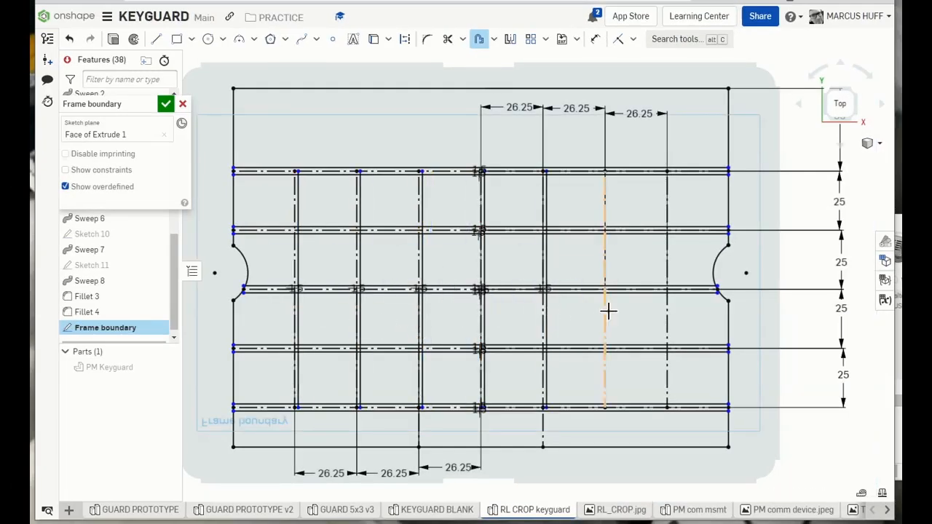
{"action": "left_click", "coordinate": [604, 308]}
{"action": "type", "text": "1.5"}
{"action": "key", "text": "Return"}
{"action": "type", "text": "1.5"}
{"action": "key", "text": "Return"}
Step: Offset the two short vertical construction lines below the grid's lowest row to the right by #gLine
{"action": "left_click", "coordinate": [419, 427]}
{"action": "type", "text": "1.5"}
{"action": "key", "text": "Return"}
Step: Offset the three leftmost full-height vertical construction lines of the grid to the left by #gLine
{"action": "left_click", "coordinate": [315, 299]}
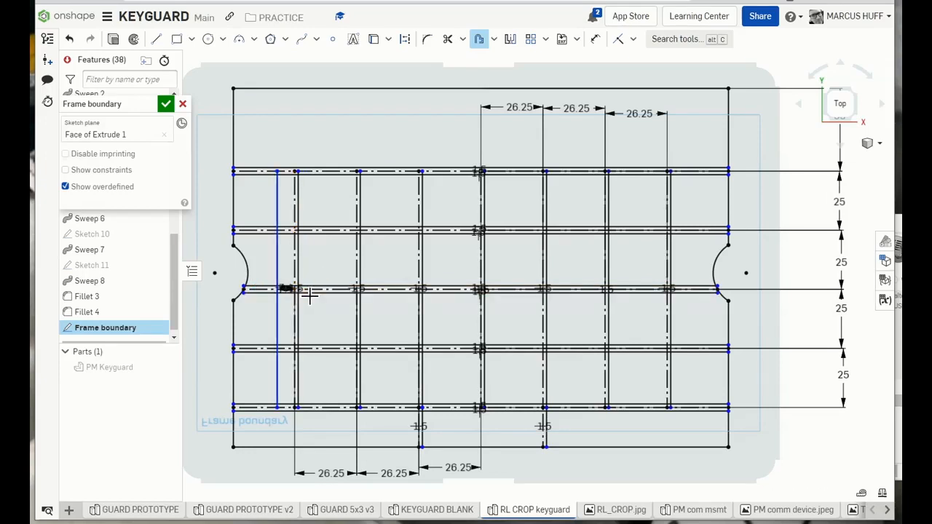
{"action": "left_click", "coordinate": [366, 285]}
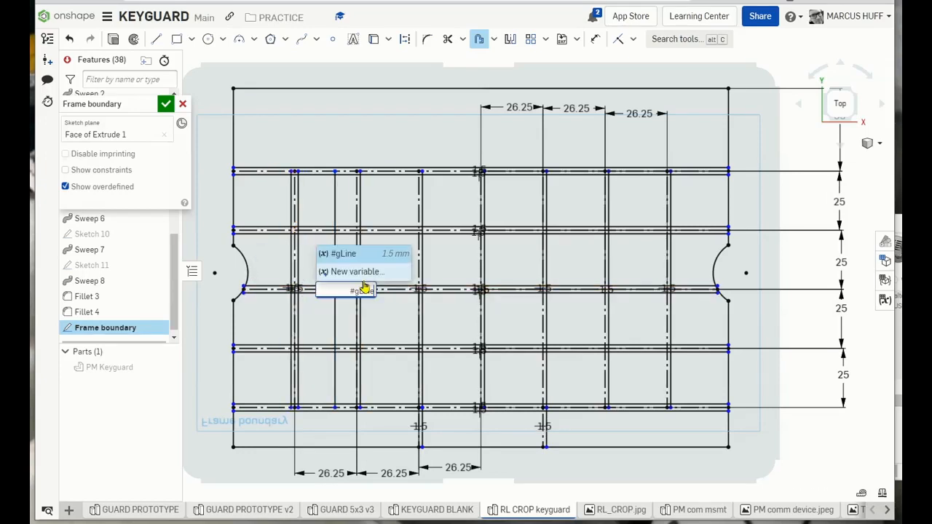
{"action": "left_click", "coordinate": [420, 286]}
{"action": "left_click", "coordinate": [428, 286]}
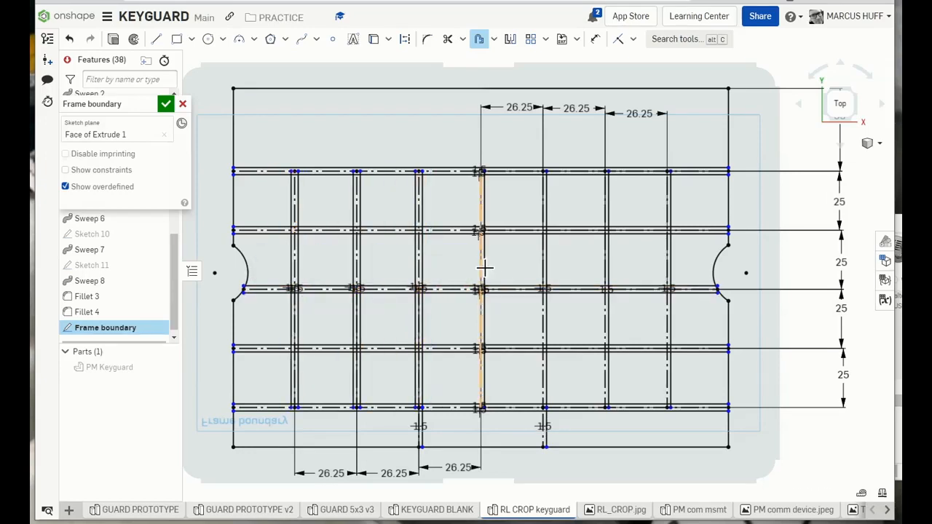
Step: Offset the centre vertical construction line and the three to its right leftward by #gLine
{"action": "scroll", "coordinate": [474, 284], "scroll_direction": "up", "scroll_amount": 5}
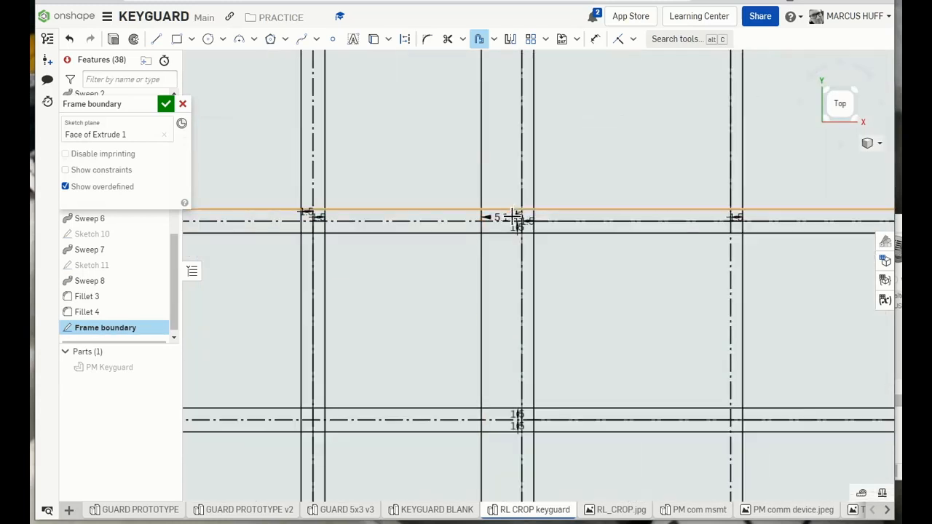
{"action": "left_click", "coordinate": [481, 39]}
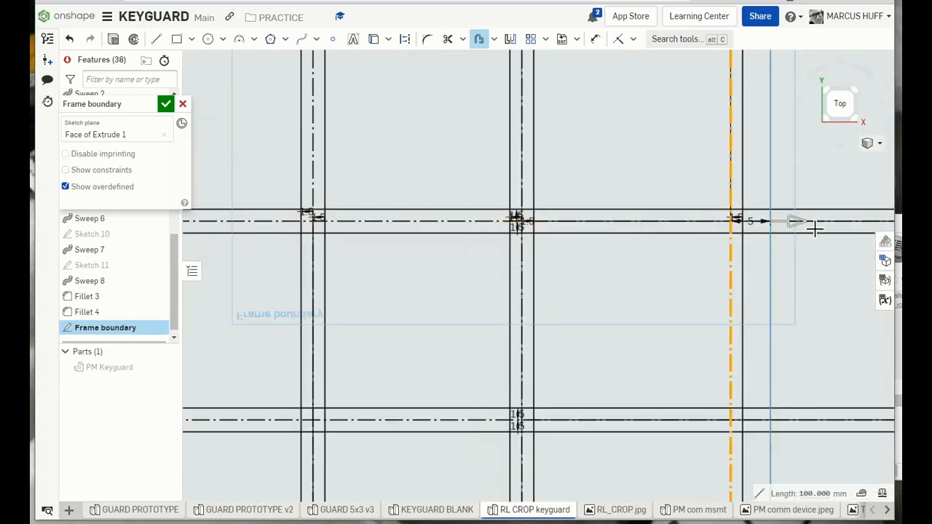
{"action": "scroll", "coordinate": [508, 255], "scroll_direction": "down", "scroll_amount": 2}
{"action": "left_click", "coordinate": [533, 289]}
{"action": "left_click", "coordinate": [672, 270]}
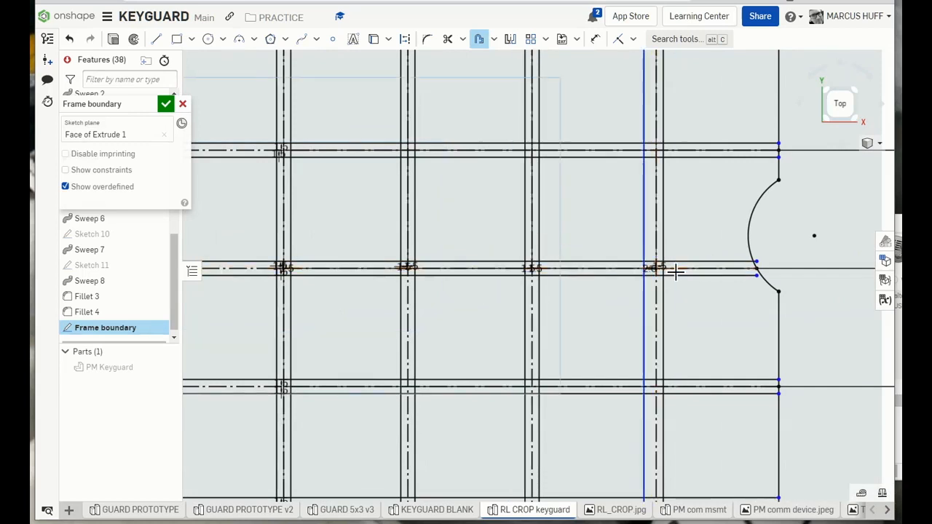
{"action": "type", "text": "#gL"}
{"action": "key", "text": "Return"}
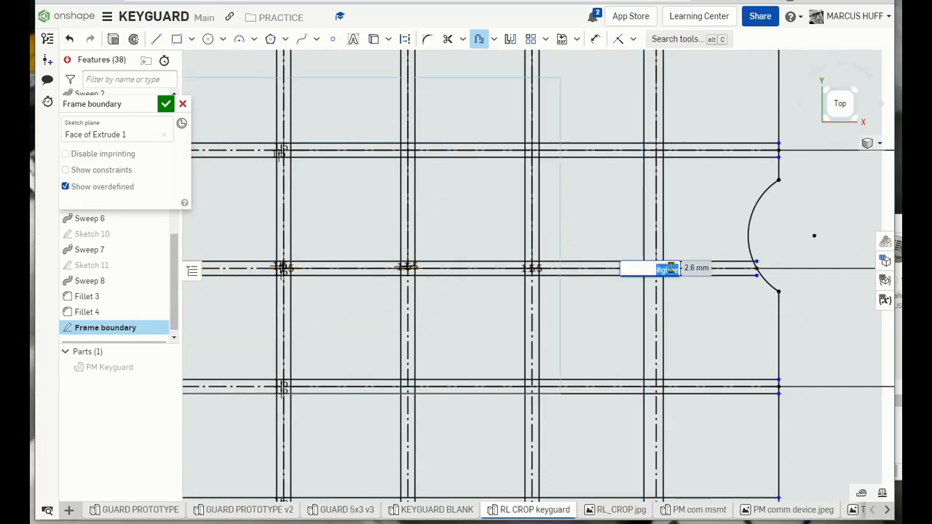
{"action": "key", "text": "Return"}
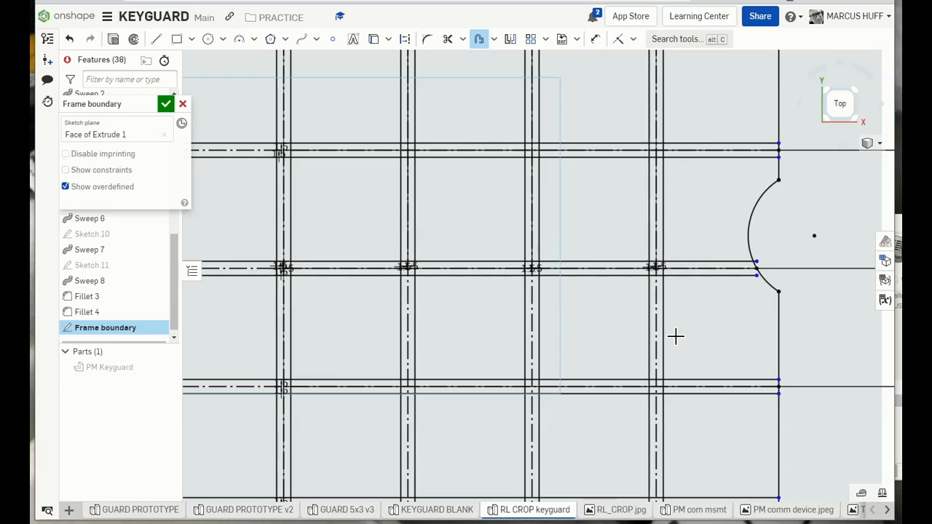
Step: Offset the two short vertical construction lines below the grid's lowest row to the left by #gLine
{"action": "scroll", "coordinate": [441, 447], "scroll_direction": "down", "scroll_amount": 6}
{"action": "scroll", "coordinate": [291, 401], "scroll_direction": "up", "scroll_amount": 8}
{"action": "left_click", "coordinate": [295, 397]}
{"action": "left_click", "coordinate": [343, 380]}
{"action": "key", "text": "Return"}
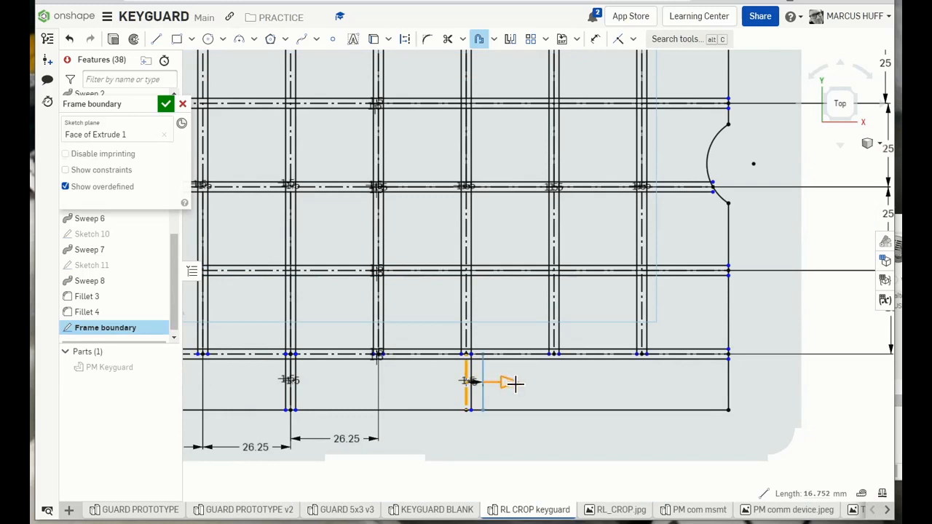
{"action": "left_click", "coordinate": [483, 381]}
{"action": "key", "text": "Return"}
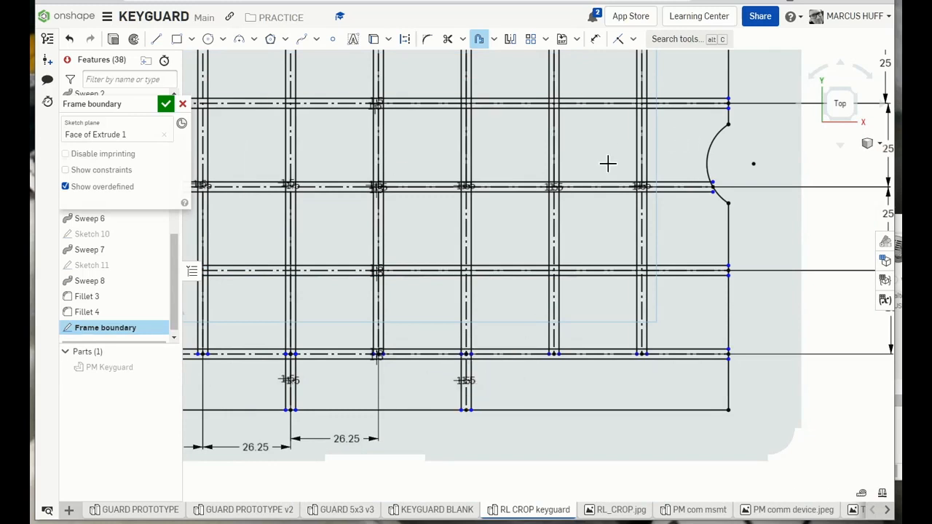
Step: Use Extend to bring the right ends of the middle row's two offset lines onto the right notch arc
{"action": "scroll", "coordinate": [593, 271], "scroll_direction": "down", "scroll_amount": 3}
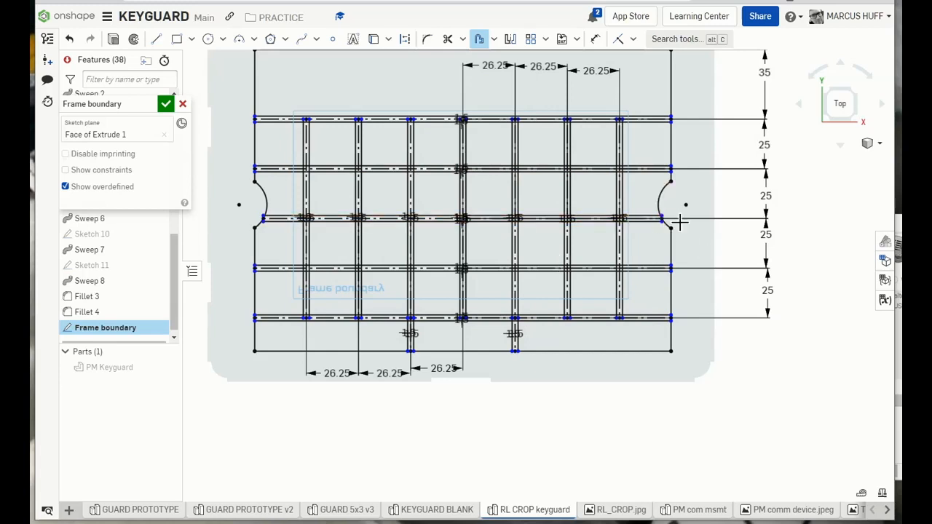
{"action": "scroll", "coordinate": [675, 225], "scroll_direction": "up", "scroll_amount": 5}
{"action": "scroll", "coordinate": [645, 246], "scroll_direction": "up", "scroll_amount": 3}
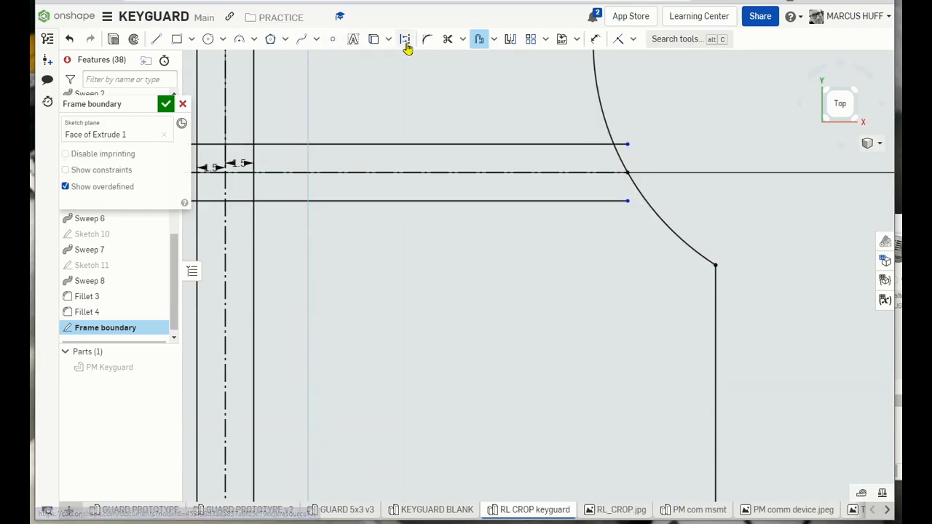
{"action": "left_click", "coordinate": [462, 40]}
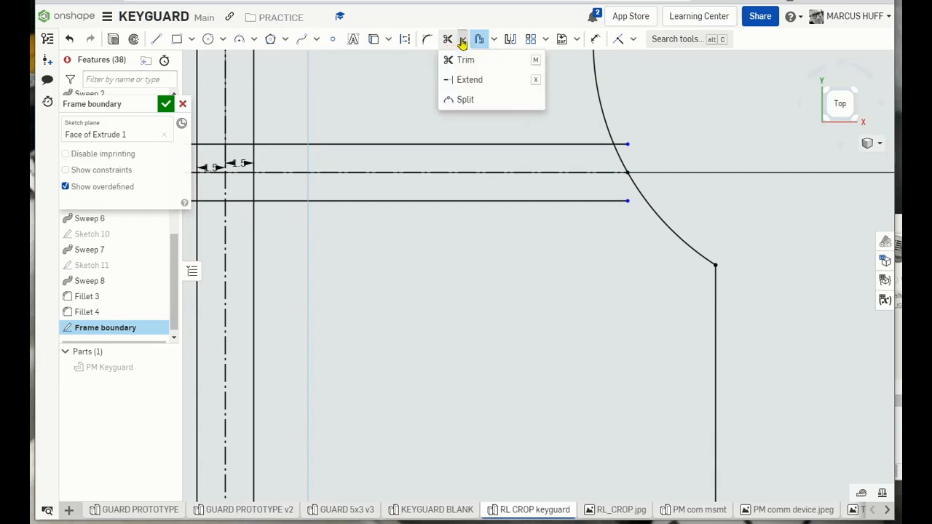
{"action": "left_click", "coordinate": [475, 81]}
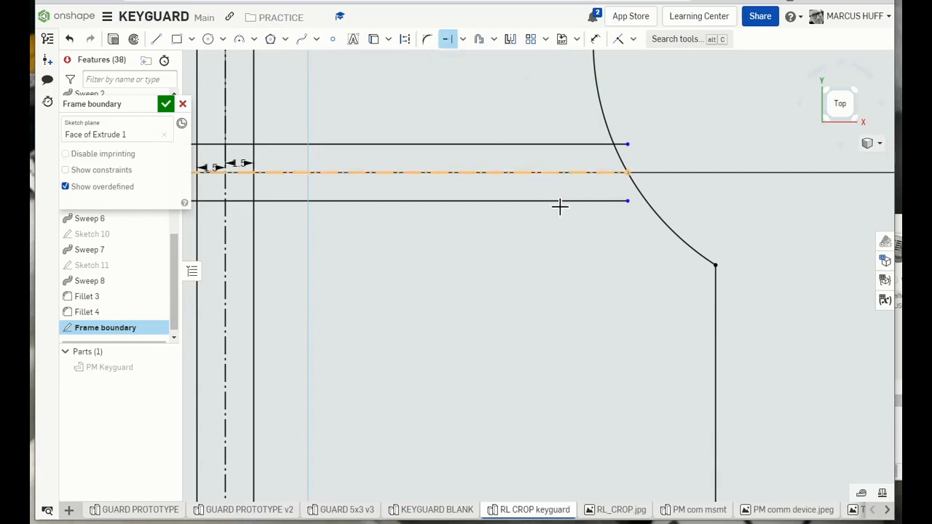
{"action": "left_click", "coordinate": [654, 208]}
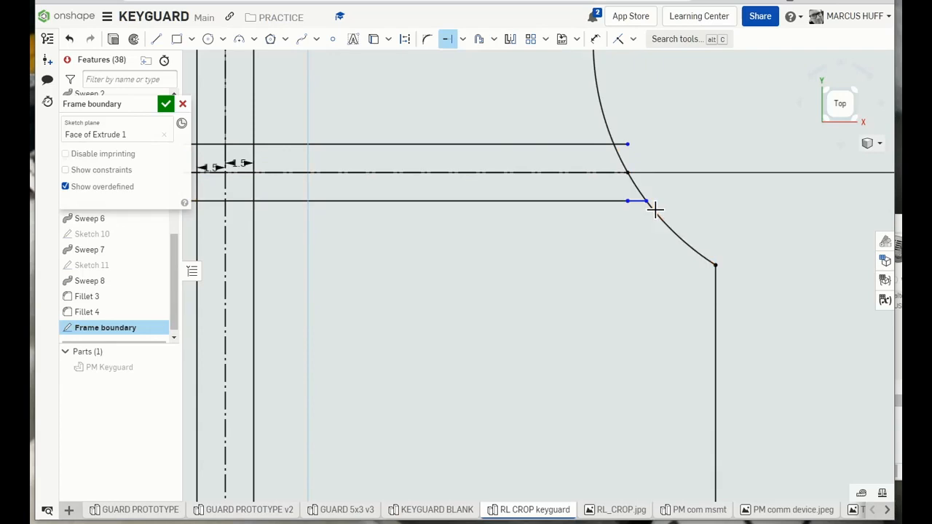
{"action": "left_click", "coordinate": [615, 139]}
Step: Bring the left ends of the middle row's two offset lines onto the left notch arc with Extend
{"action": "scroll", "coordinate": [512, 200], "scroll_direction": "down", "scroll_amount": 5}
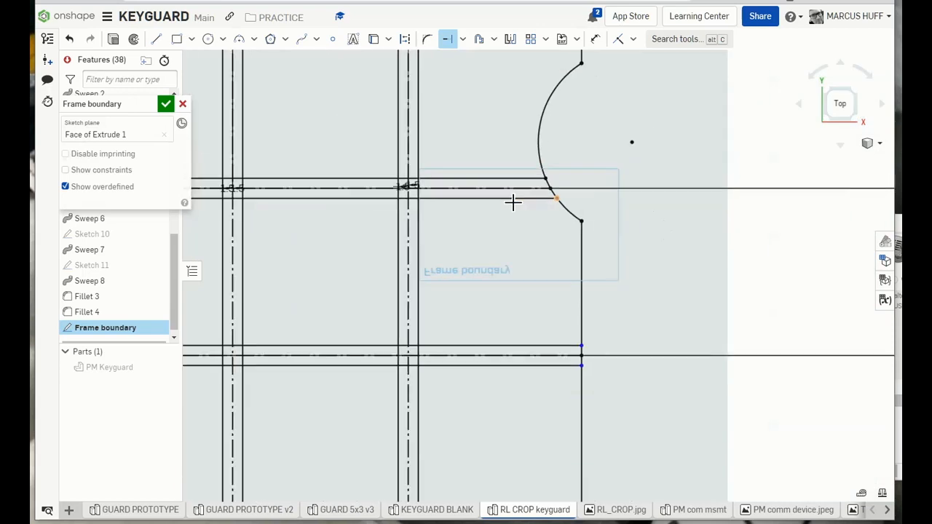
{"action": "scroll", "coordinate": [513, 195], "scroll_direction": "down", "scroll_amount": 2}
{"action": "middle_click_drag", "start_coordinate": [377, 224], "coordinate": [833, 205]}
{"action": "middle_click_drag", "start_coordinate": [445, 217], "coordinate": [730, 201]}
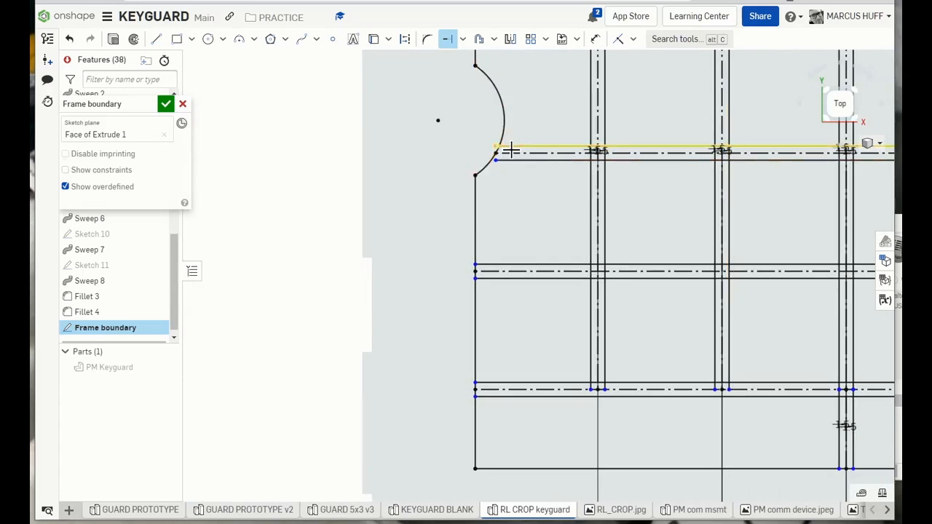
{"action": "left_click", "coordinate": [511, 162]}
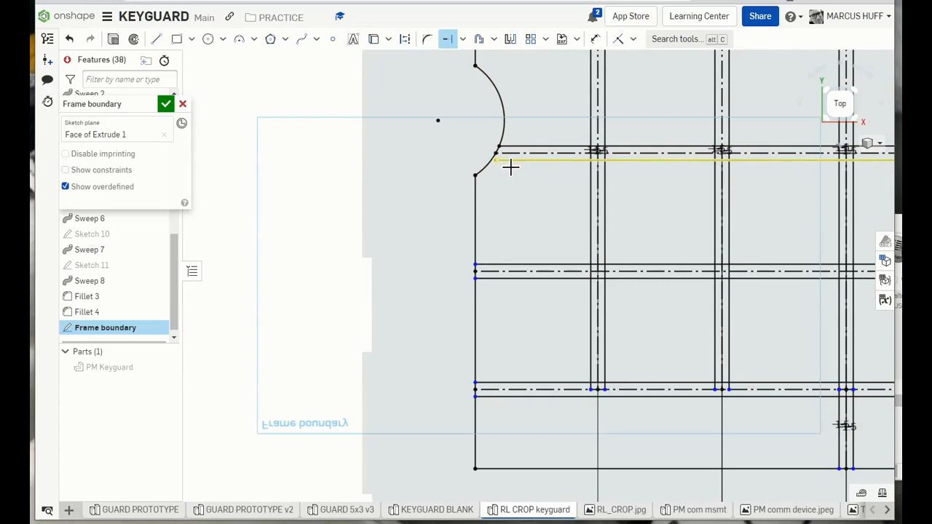
{"action": "left_click", "coordinate": [494, 168]}
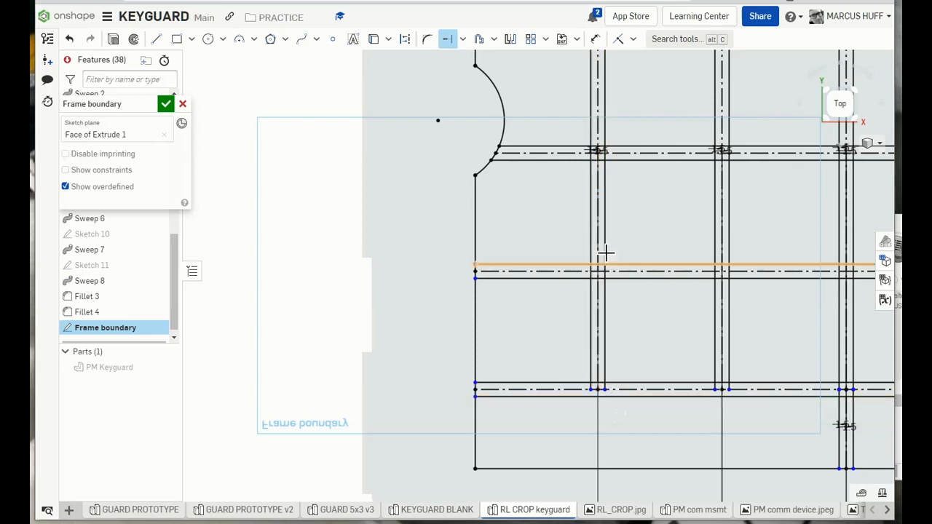
Step: Accept the edited Frame boundary sketch with its completed grid of offset lines
{"action": "scroll", "coordinate": [698, 208], "scroll_direction": "down", "scroll_amount": 2}
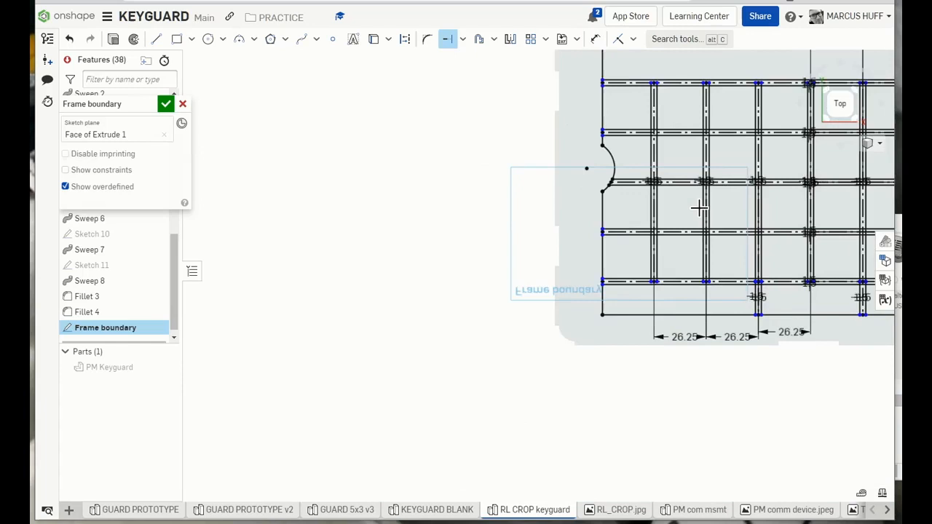
{"action": "scroll", "coordinate": [699, 208], "scroll_direction": "down", "scroll_amount": 1}
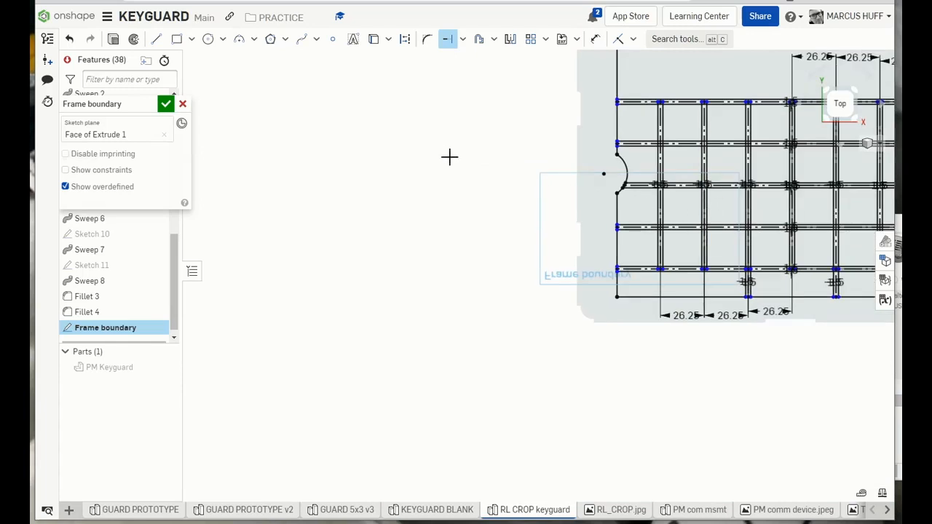
{"action": "scroll", "coordinate": [449, 156], "scroll_direction": "down", "scroll_amount": 2}
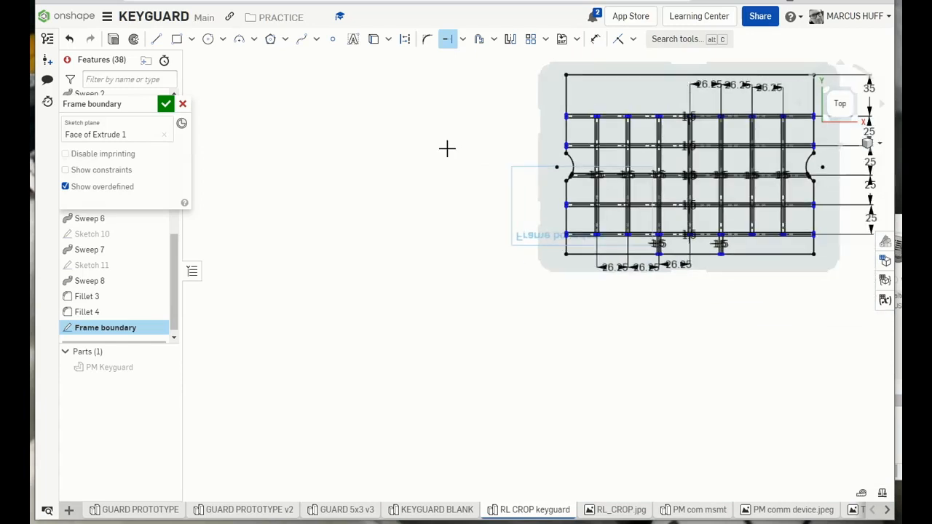
{"action": "scroll", "coordinate": [447, 149], "scroll_direction": "up", "scroll_amount": 1}
{"action": "mouse_move", "coordinate": [447, 149]}
{"action": "middle_mouse_down"}
{"action": "mouse_move", "coordinate": [308, 194]}
{"action": "mouse_move", "coordinate": [260, 198]}
{"action": "middle_mouse_up"}
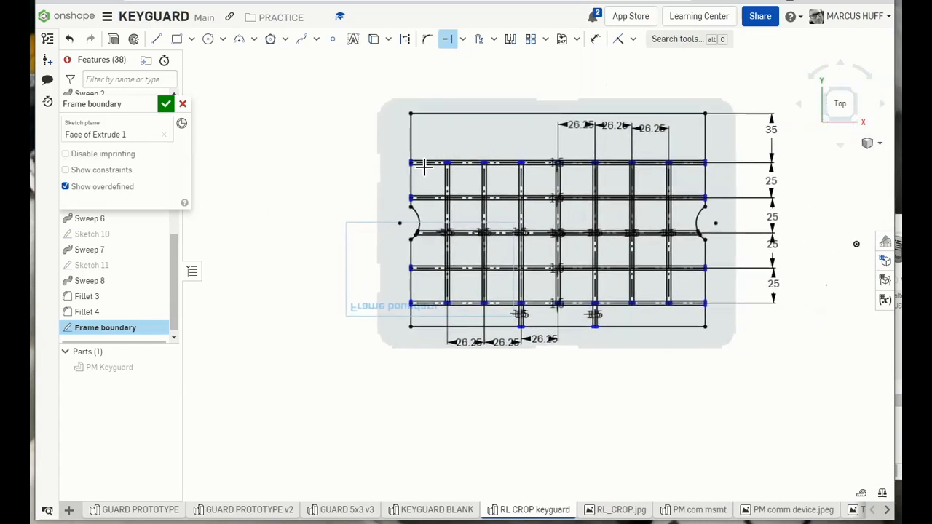
{"action": "left_click", "coordinate": [166, 105]}
Step: Show the hidden PM Keyguard part in an angled view together with the grid sketch
{"action": "scroll", "coordinate": [139, 183], "scroll_direction": "up", "scroll_amount": 10}
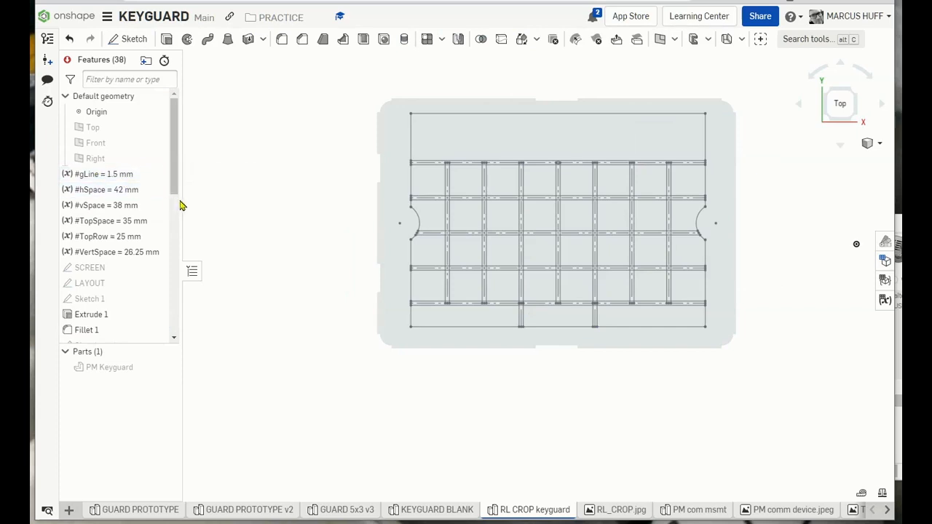
{"action": "right_click_drag", "start_coordinate": [310, 229], "coordinate": [326, 204]}
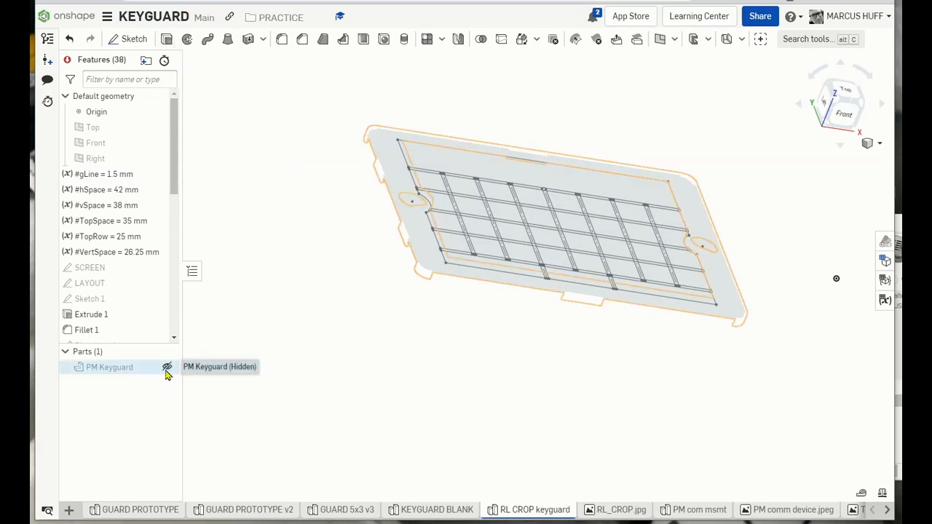
{"action": "left_click", "coordinate": [166, 369]}
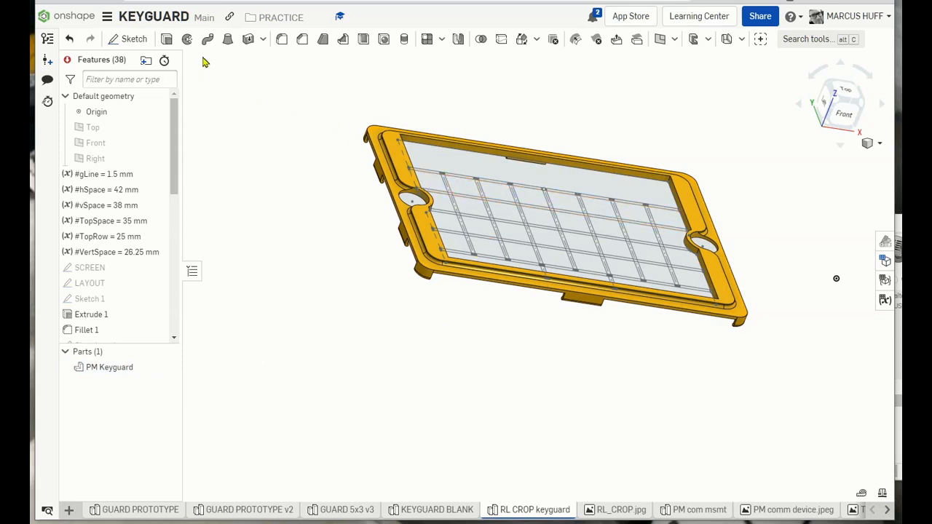
Step: Extrude the sketch's uppermost horizontal grid bar upward, up to the frame's upper face, adding it to PM Keyguard
{"action": "left_click", "coordinate": [167, 39]}
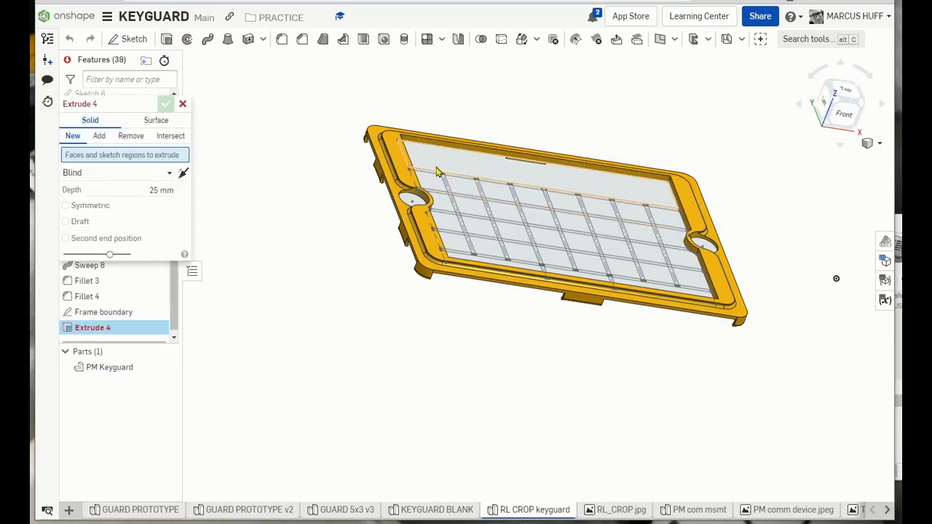
{"action": "scroll", "coordinate": [430, 177], "scroll_direction": "up", "scroll_amount": 5}
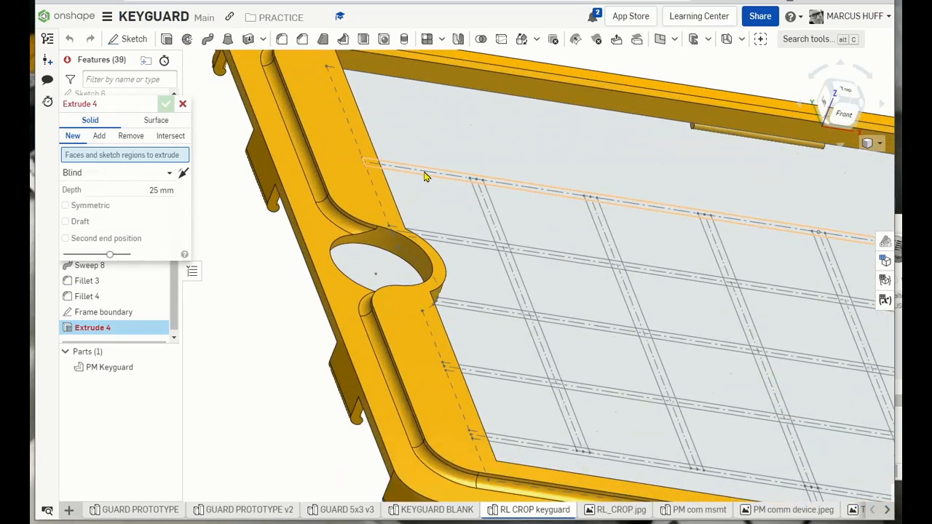
{"action": "left_click", "coordinate": [423, 173]}
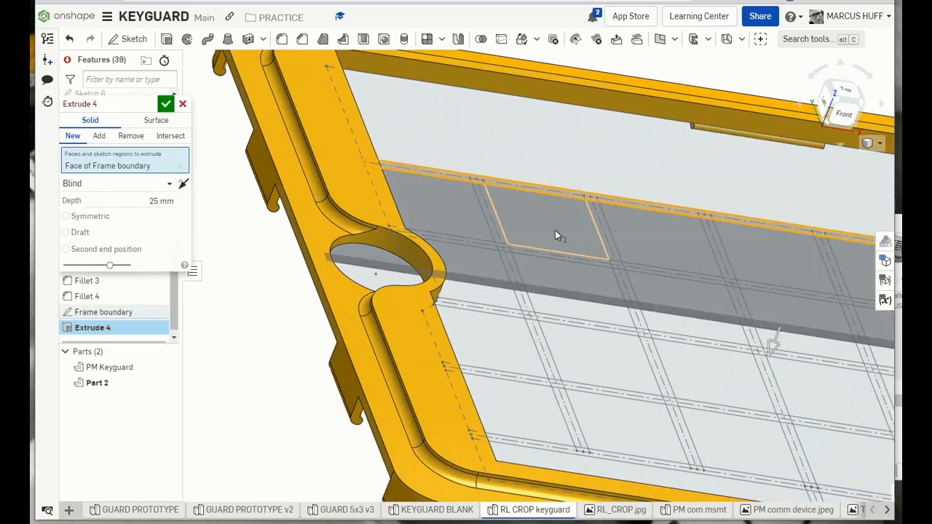
{"action": "scroll", "coordinate": [622, 283], "scroll_direction": "down", "scroll_amount": 3}
{"action": "right_click_drag", "start_coordinate": [396, 389], "coordinate": [351, 384]}
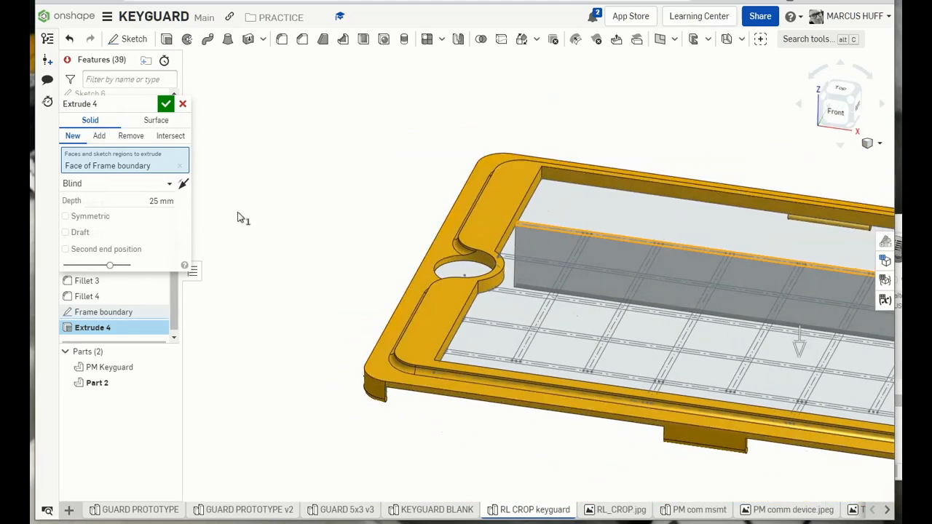
{"action": "left_click", "coordinate": [182, 185]}
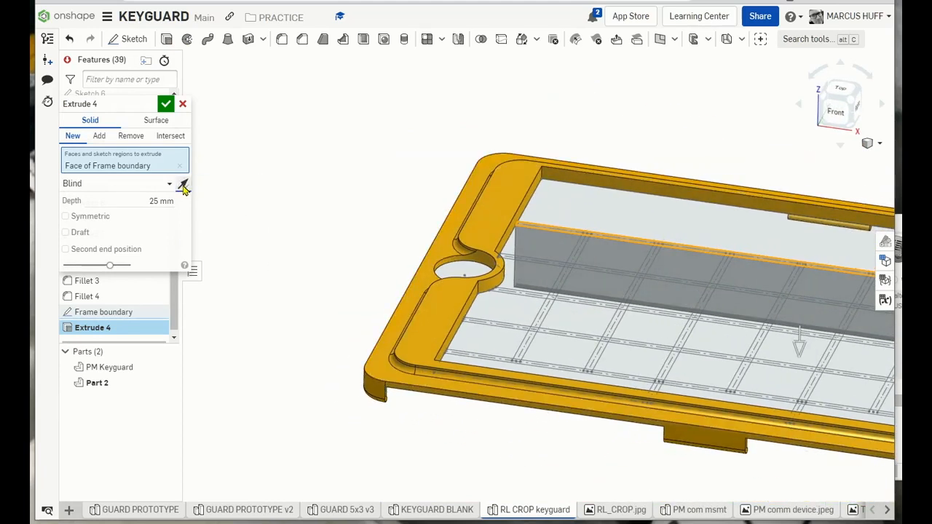
{"action": "left_click", "coordinate": [136, 187]}
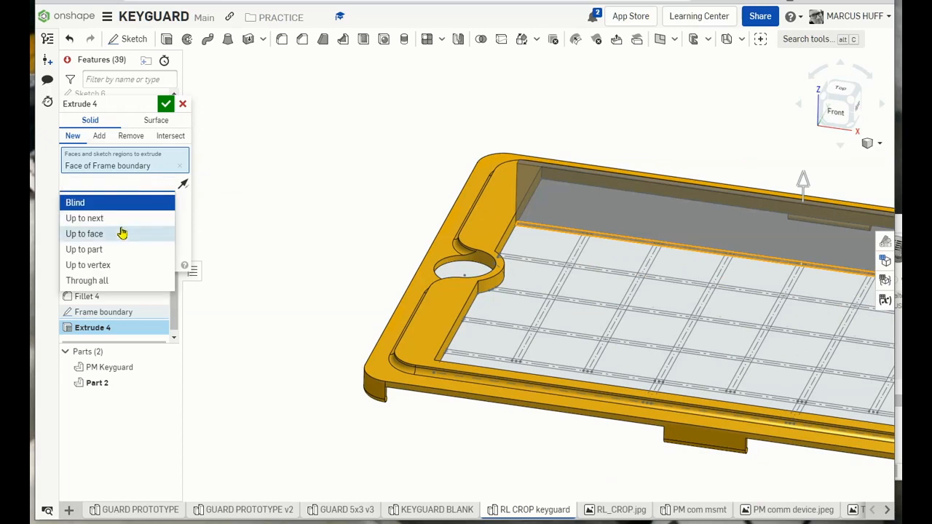
{"action": "left_click", "coordinate": [122, 233]}
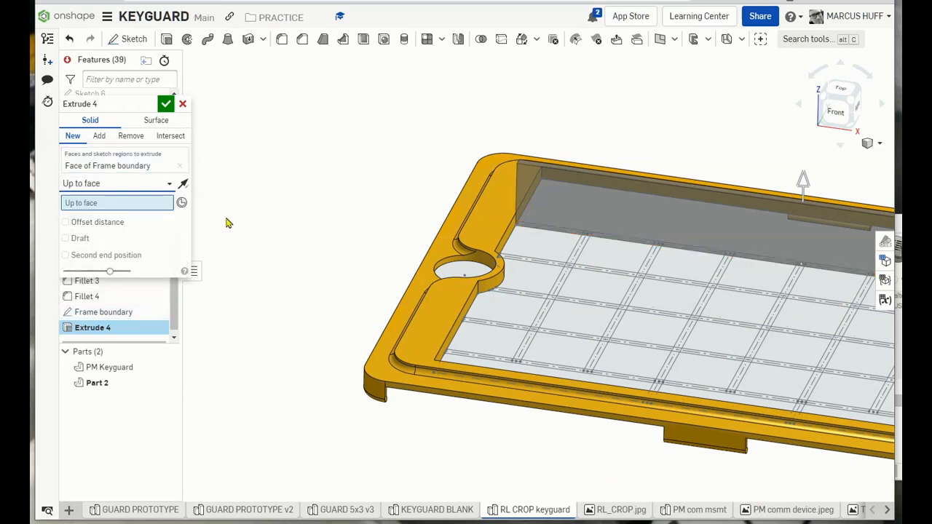
{"action": "left_click", "coordinate": [502, 203]}
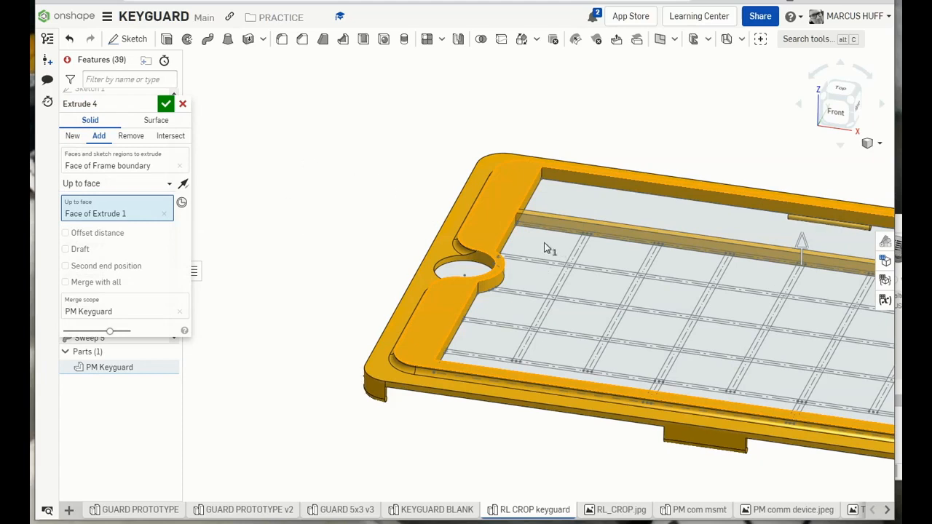
Step: Add the seven vertical bar segments directly beneath the uppermost bar to the extrusion's regions
{"action": "left_click", "coordinate": [123, 165]}
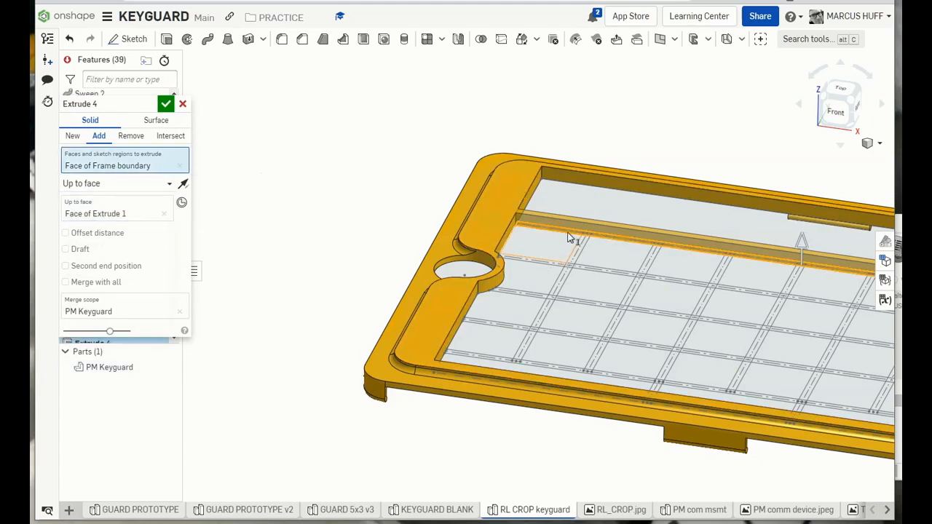
{"action": "left_click", "coordinate": [579, 254]}
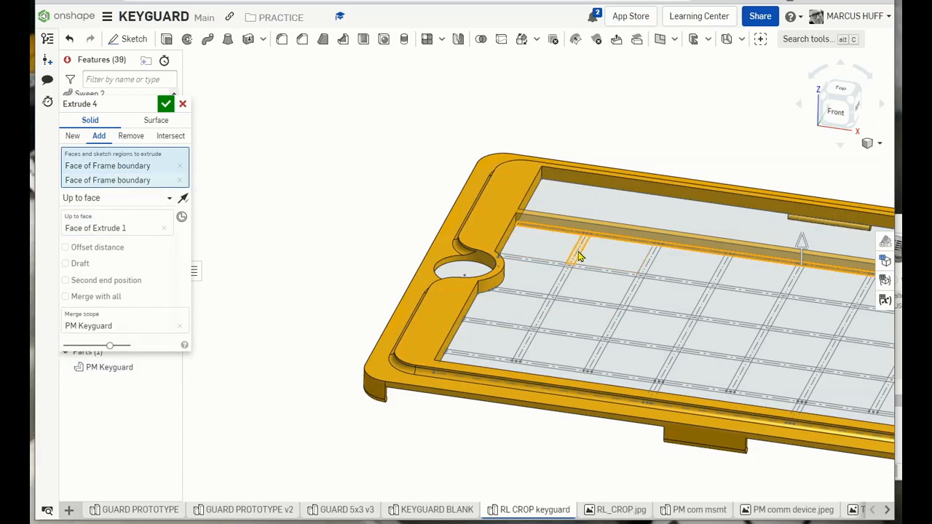
{"action": "left_click", "coordinate": [652, 263]}
{"action": "left_click", "coordinate": [721, 272]}
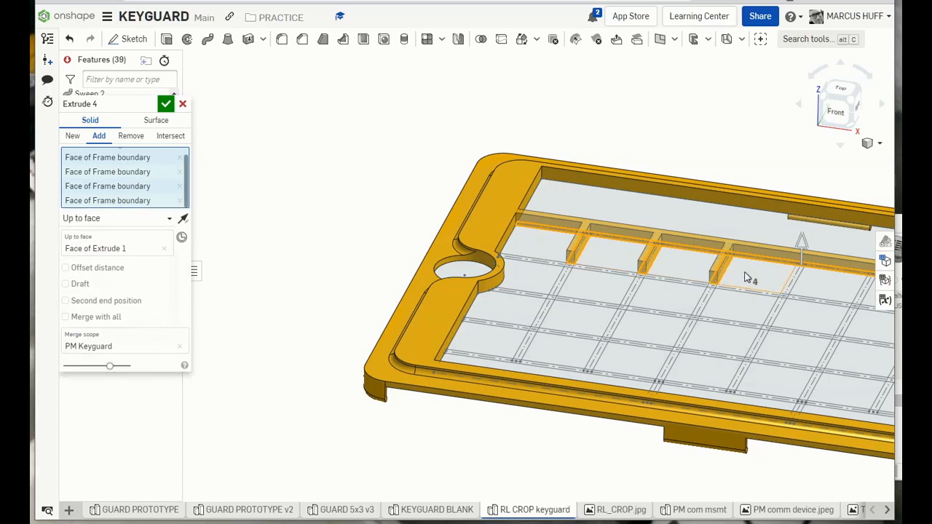
{"action": "middle_click_drag", "start_coordinate": [793, 286], "coordinate": [521, 261]}
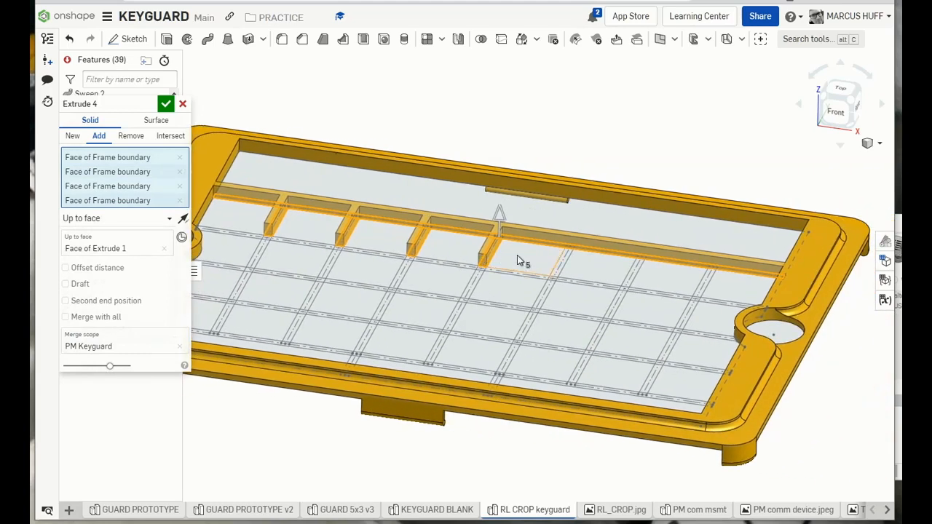
{"action": "left_click", "coordinate": [561, 268]}
{"action": "left_click", "coordinate": [630, 280]}
{"action": "left_click", "coordinate": [708, 292]}
Step: Add the second horizontal bar's segments and crossings to the extrusion, working from the right frame edge toward the third column
{"action": "left_click", "coordinate": [714, 306]}
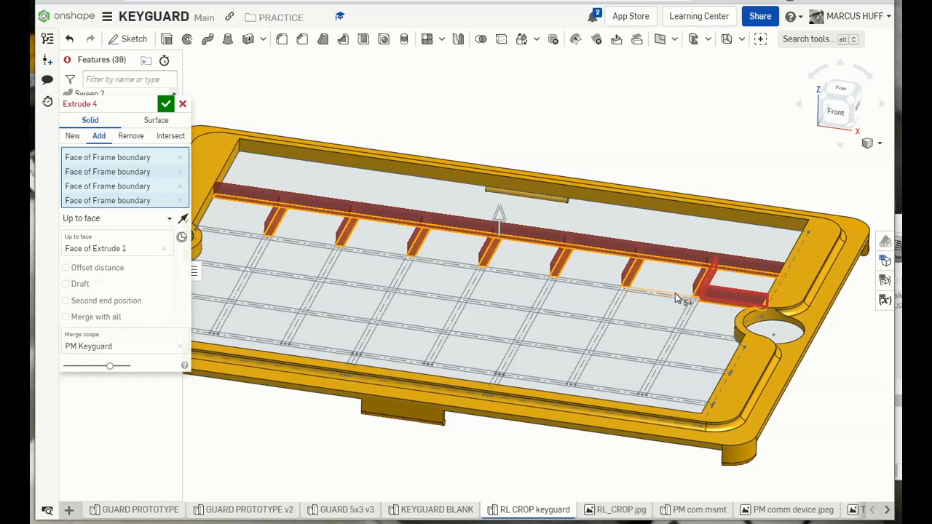
{"action": "scroll", "coordinate": [668, 301], "scroll_direction": "down", "scroll_amount": 3}
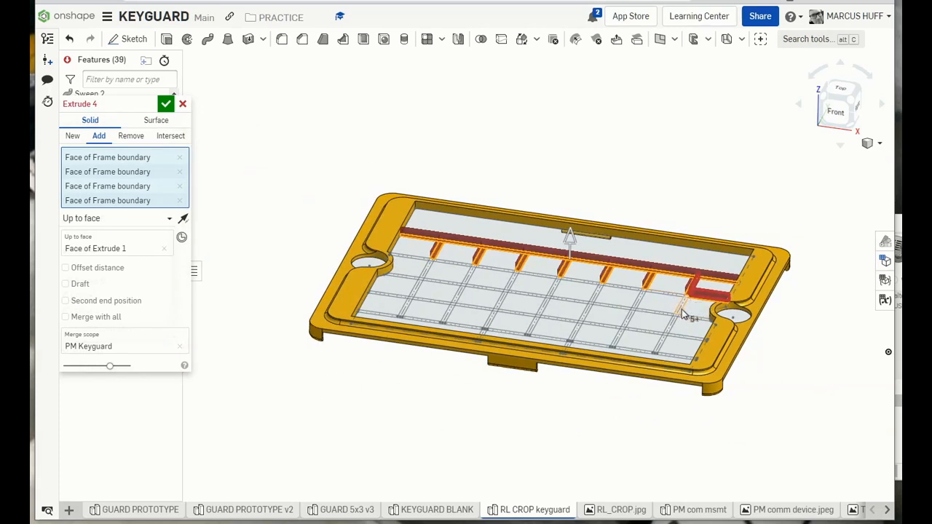
{"action": "key", "text": "n"}
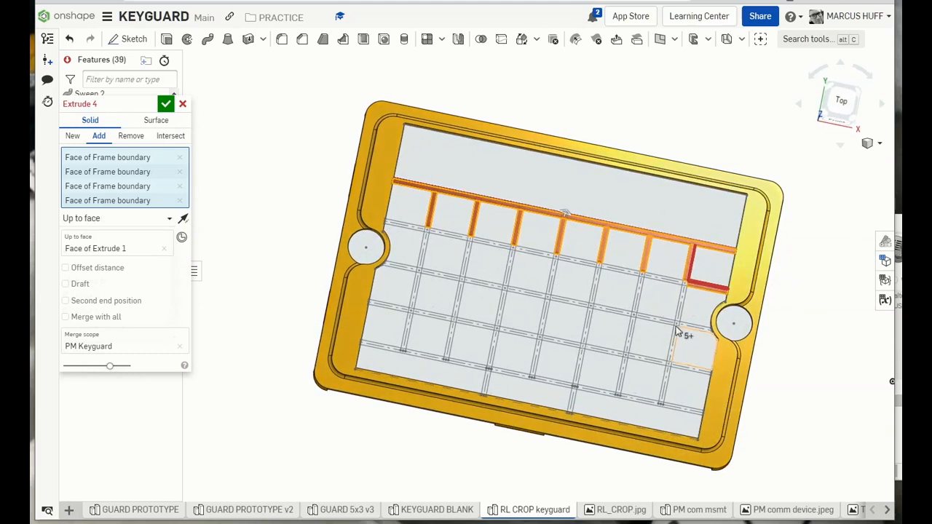
{"action": "scroll", "coordinate": [709, 297], "scroll_direction": "up", "scroll_amount": 4}
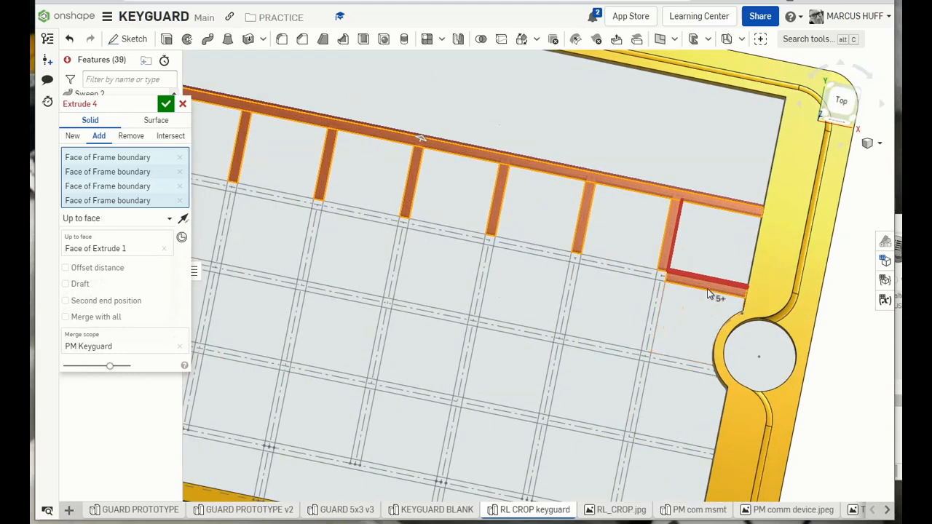
{"action": "scroll", "coordinate": [172, 195], "scroll_direction": "up", "scroll_amount": 1}
{"action": "scroll", "coordinate": [172, 194], "scroll_direction": "down", "scroll_amount": 1}
{"action": "left_click", "coordinate": [681, 279]}
{"action": "left_click", "coordinate": [660, 279]}
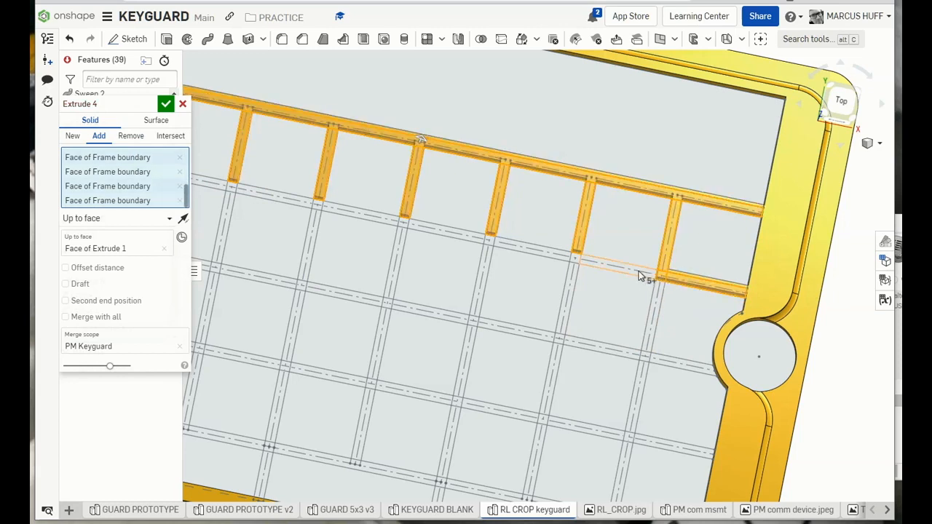
{"action": "left_click", "coordinate": [634, 275]}
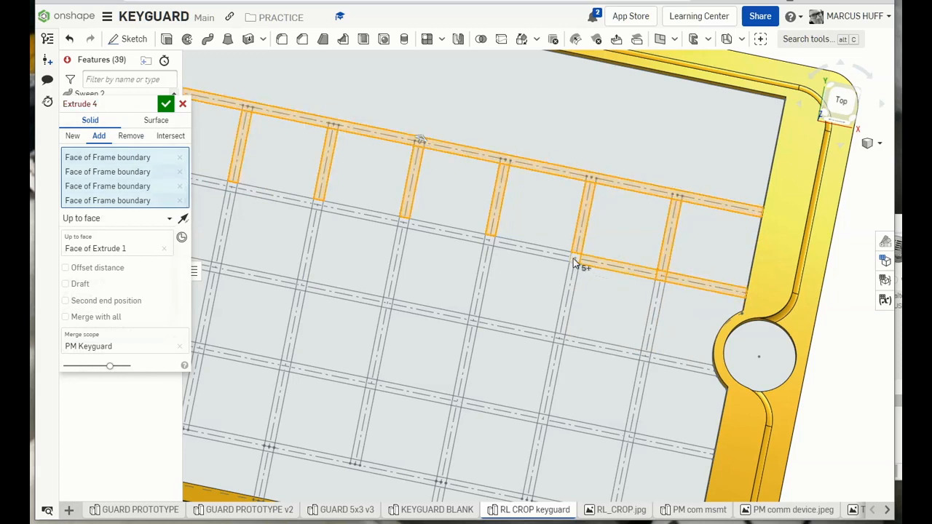
{"action": "left_click", "coordinate": [542, 251]}
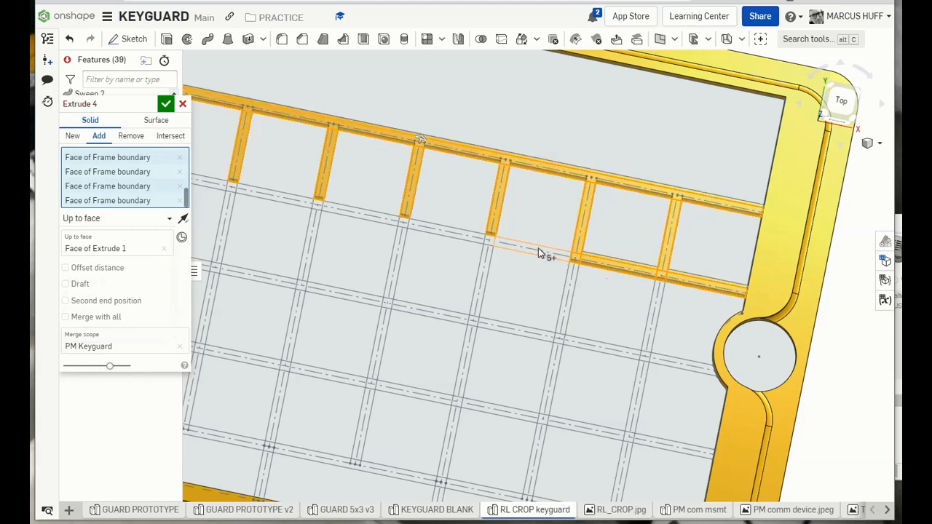
{"action": "left_click", "coordinate": [899, 225]}
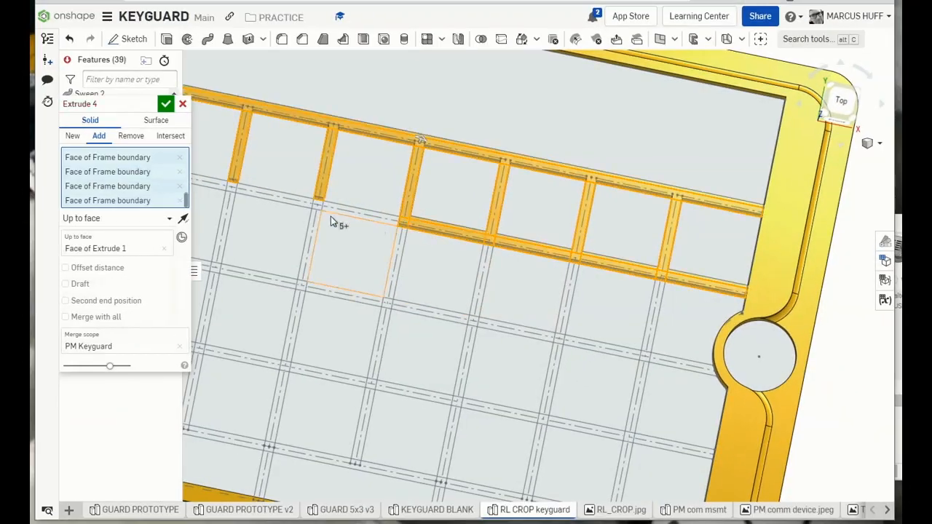
Step: Extend the extrusion's regions with the bars enclosing the second-row cell in the third column from the left
{"action": "left_click_drag", "start_coordinate": [604, 458], "coordinate": [365, 284]}
{"action": "key", "text": "ctrl+z"}
{"action": "left_click", "coordinate": [372, 215]}
{"action": "left_click", "coordinate": [398, 263]}
{"action": "left_click", "coordinate": [389, 301]}
{"action": "left_click", "coordinate": [353, 295]}
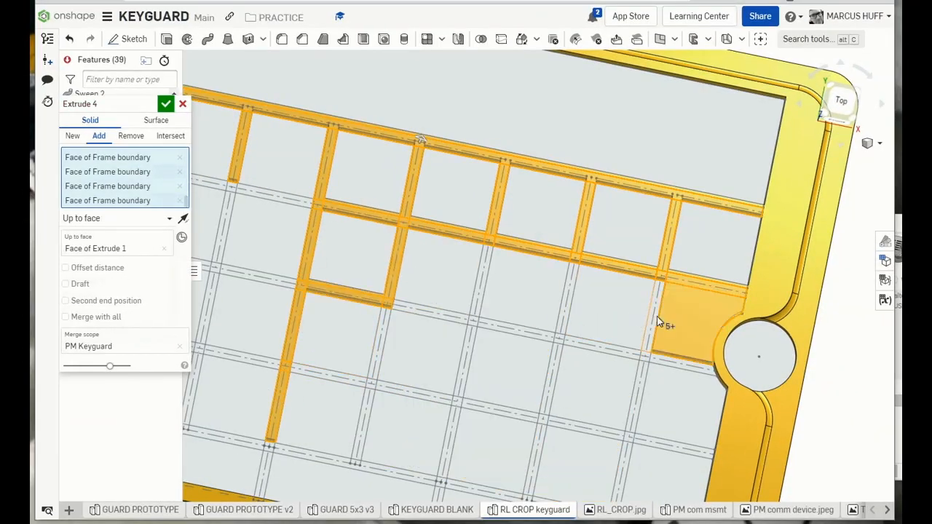
Step: Add the remaining second-row vertical segments and the third horizontal bar up to the right notch to the extrusion
{"action": "left_click", "coordinate": [654, 321]}
{"action": "left_click", "coordinate": [647, 359]}
{"action": "left_click", "coordinate": [681, 365]}
{"action": "left_click", "coordinate": [603, 348]}
{"action": "left_click", "coordinate": [567, 298]}
{"action": "left_click", "coordinate": [481, 280]}
{"action": "left_click", "coordinate": [517, 329]}
{"action": "left_click", "coordinate": [430, 312]}
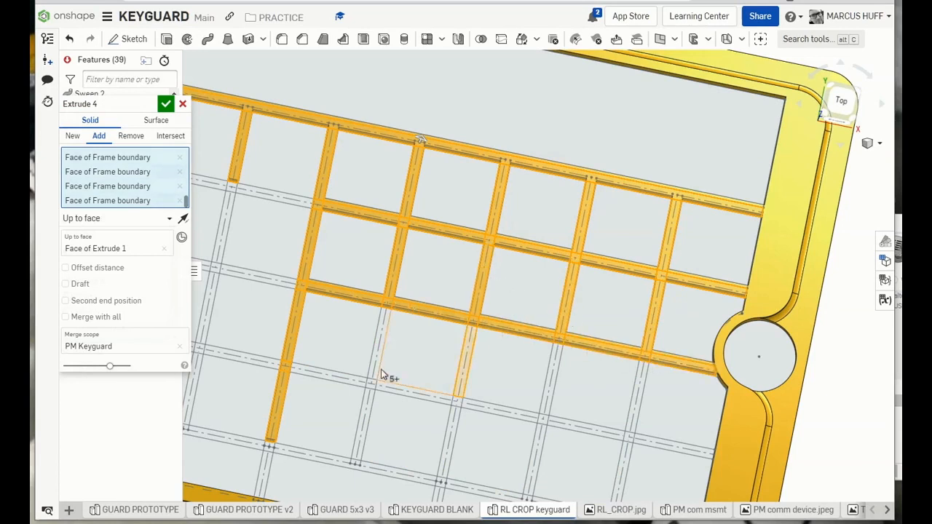
Step: Add the third-row vertical segments and the fourth horizontal bar on the grid's right portion to the extrusion
{"action": "left_click", "coordinate": [378, 357]}
{"action": "left_click", "coordinate": [404, 392]}
{"action": "left_click", "coordinate": [487, 408]}
{"action": "left_click", "coordinate": [572, 424]}
{"action": "left_click", "coordinate": [552, 401]}
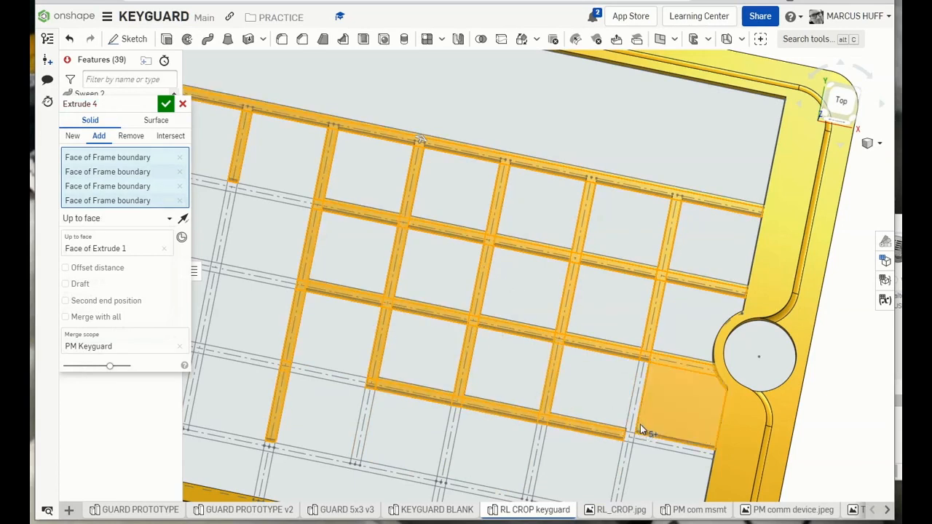
{"action": "left_click", "coordinate": [636, 411]}
{"action": "left_click", "coordinate": [671, 444]}
Step: Add the fourth-row vertical segments and the lowest horizontal bar on the grid's right portion to the extrusion
{"action": "left_click", "coordinate": [337, 377]}
{"action": "left_click", "coordinate": [363, 402]}
{"action": "key", "text": "ctrl+z"}
{"action": "left_click", "coordinate": [367, 414]}
{"action": "left_click", "coordinate": [326, 458]}
{"action": "scroll", "coordinate": [447, 461], "scroll_direction": "down", "scroll_amount": 5}
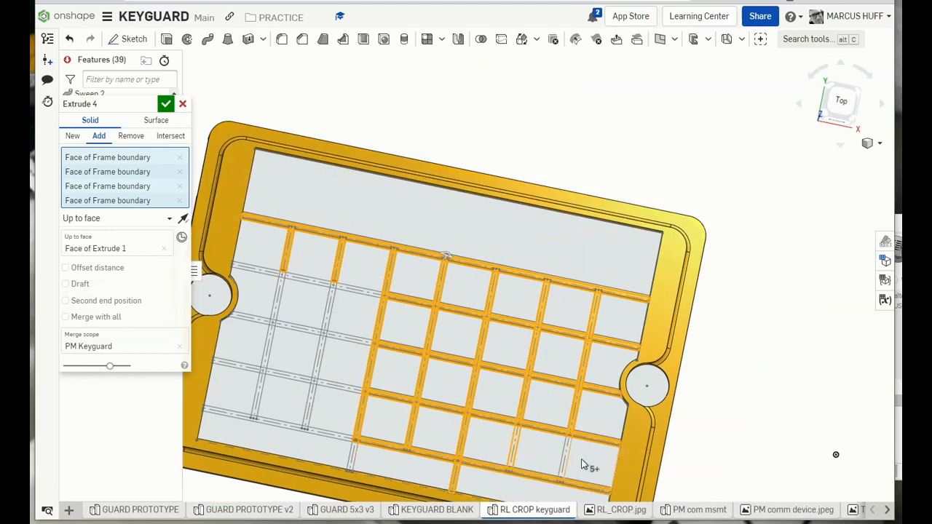
Step: Add the second and third horizontal bars and their connecting vertical segments in the grid's left columns to the extrusion
{"action": "left_click", "coordinate": [342, 287]}
{"action": "left_click", "coordinate": [334, 285]}
{"action": "left_click", "coordinate": [313, 281]}
{"action": "left_click", "coordinate": [282, 275]}
{"action": "left_click", "coordinate": [271, 272]}
{"action": "left_click", "coordinate": [278, 295]}
{"action": "left_click", "coordinate": [257, 318]}
{"action": "left_click", "coordinate": [273, 321]}
{"action": "scroll", "coordinate": [343, 339], "scroll_direction": "up", "scroll_amount": 5}
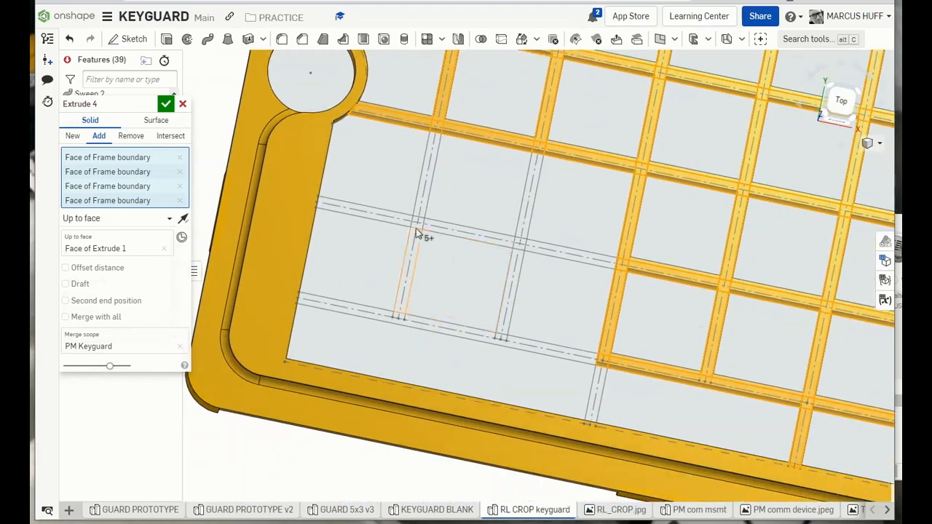
Step: Add the remaining bars in the grid's lower-left area to the extrusion and accept the completed Extrude
{"action": "left_click", "coordinate": [456, 232]}
{"action": "left_click", "coordinate": [530, 195]}
{"action": "left_click", "coordinate": [519, 243]}
{"action": "left_click", "coordinate": [531, 248]}
{"action": "left_click", "coordinate": [511, 280]}
{"action": "left_click", "coordinate": [411, 262]}
{"action": "left_click", "coordinate": [375, 214]}
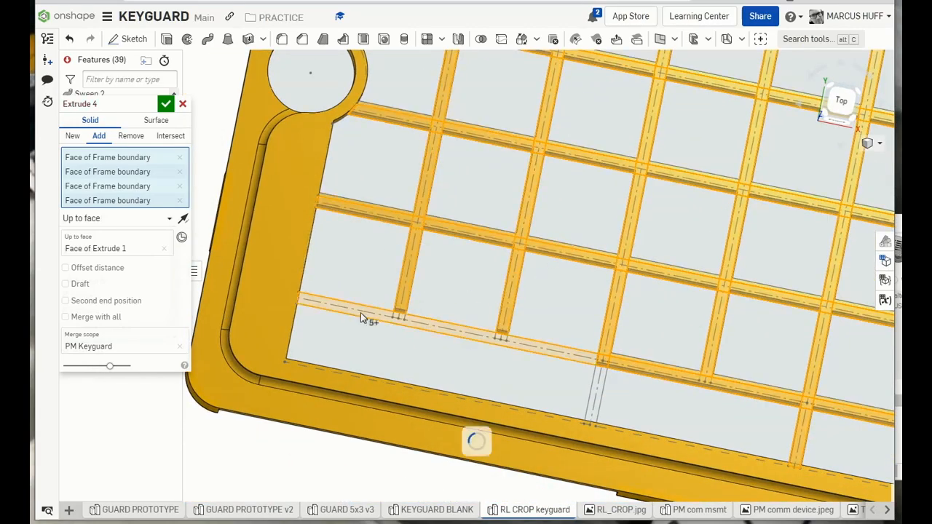
{"action": "left_click", "coordinate": [360, 311]}
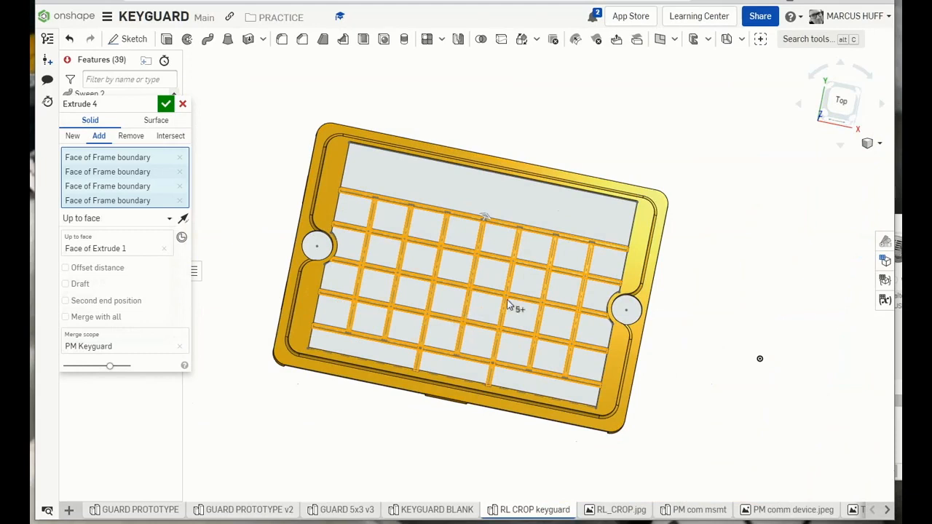
{"action": "left_click", "coordinate": [185, 105]}
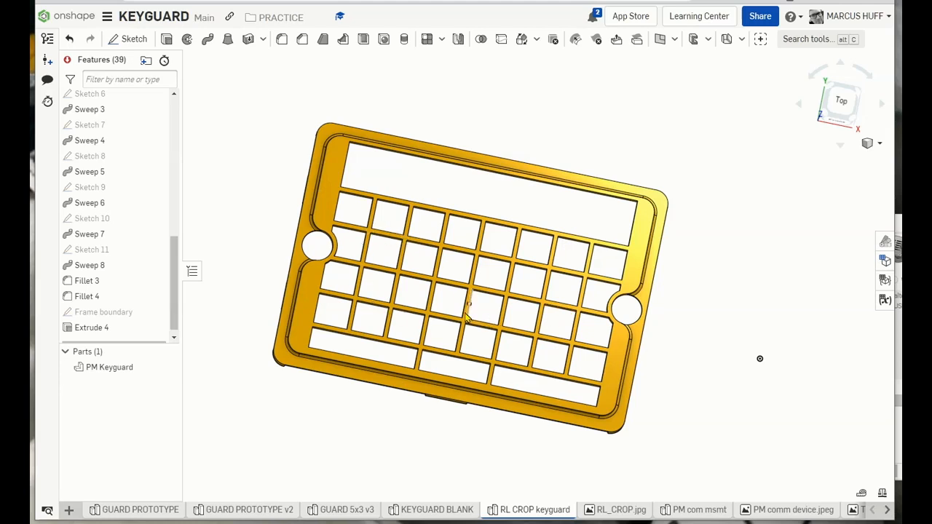
Step: Start a Chamfer on the keyguard with a distance of 1 mm
{"action": "scroll", "coordinate": [464, 314], "scroll_direction": "up", "scroll_amount": 5}
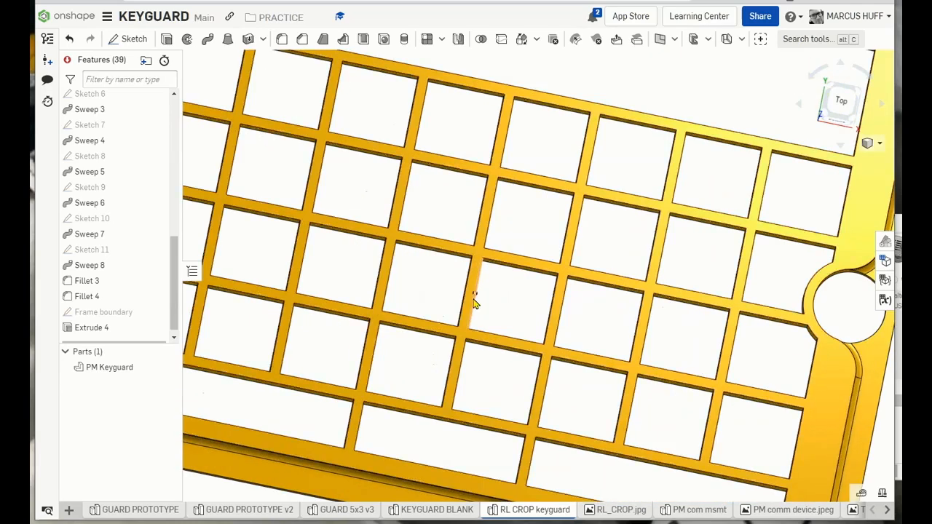
{"action": "right_click_drag", "start_coordinate": [484, 335], "coordinate": [519, 307]}
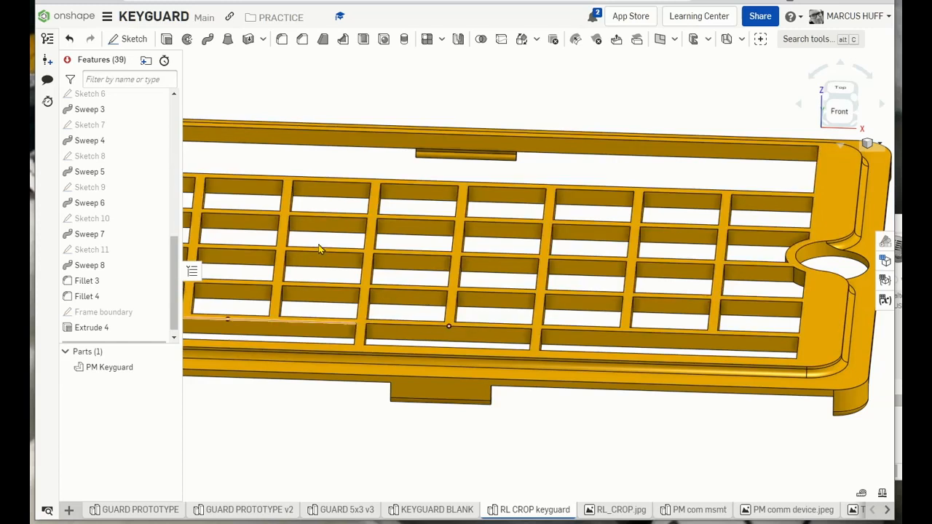
{"action": "left_click", "coordinate": [303, 40]}
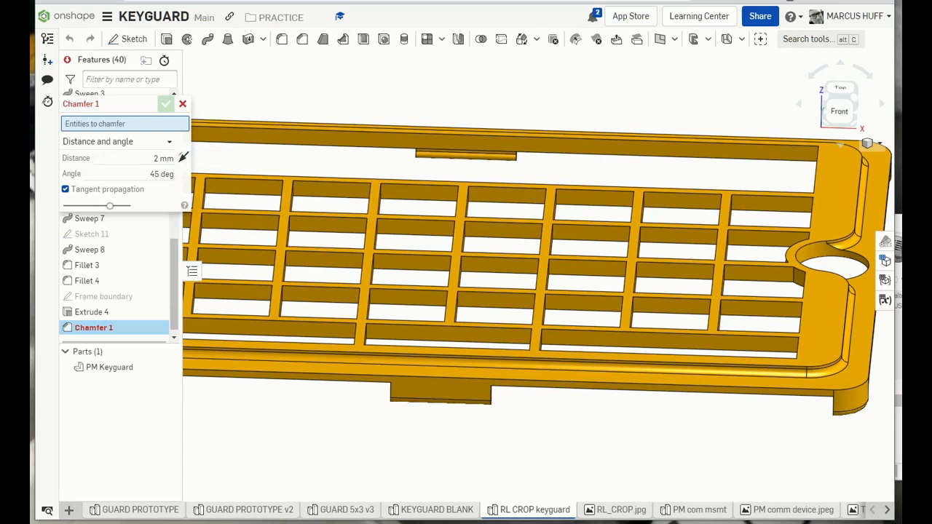
{"action": "left_click", "coordinate": [162, 161]}
{"action": "key", "text": "Left"}
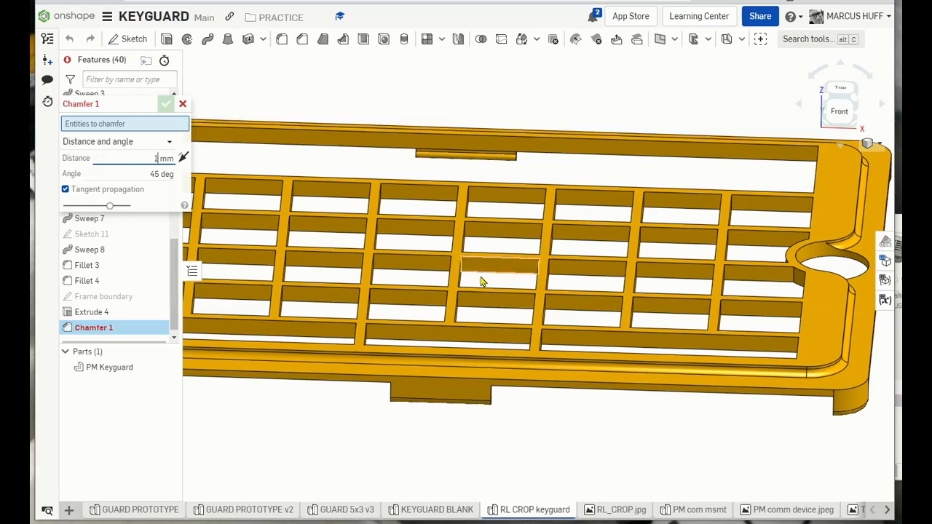
Step: Select the upper edges of the first four openings in the top button row for the chamfer
{"action": "scroll", "coordinate": [432, 219], "scroll_direction": "down", "scroll_amount": 4}
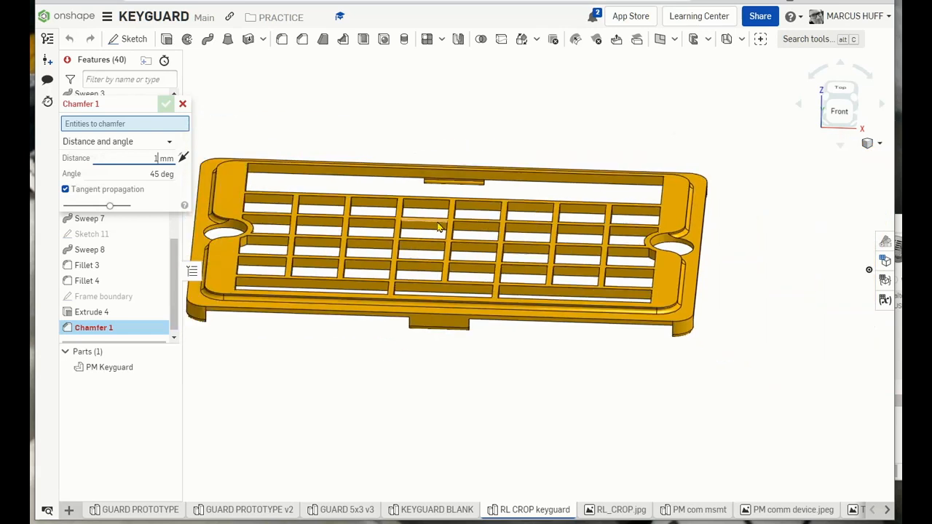
{"action": "middle_click_drag", "start_coordinate": [305, 235], "coordinate": [399, 300]}
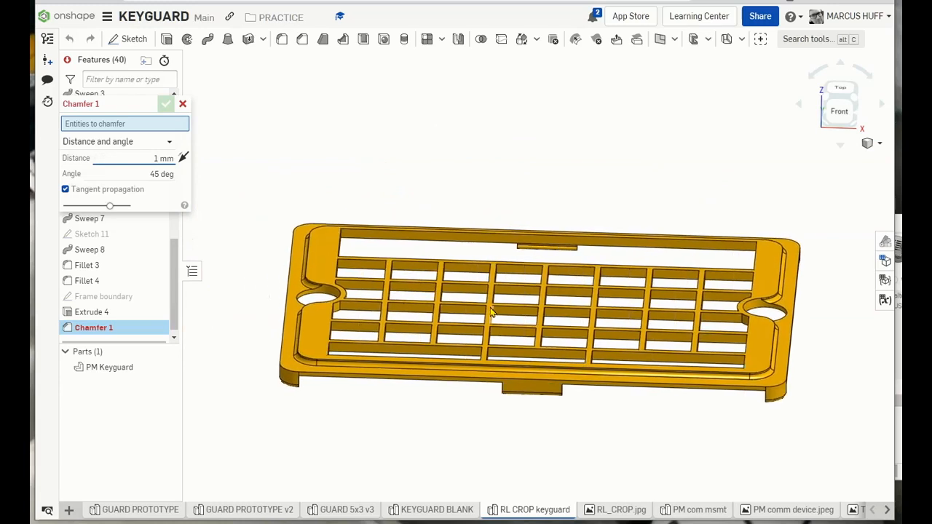
{"action": "right_click_drag", "start_coordinate": [489, 309], "coordinate": [479, 351]}
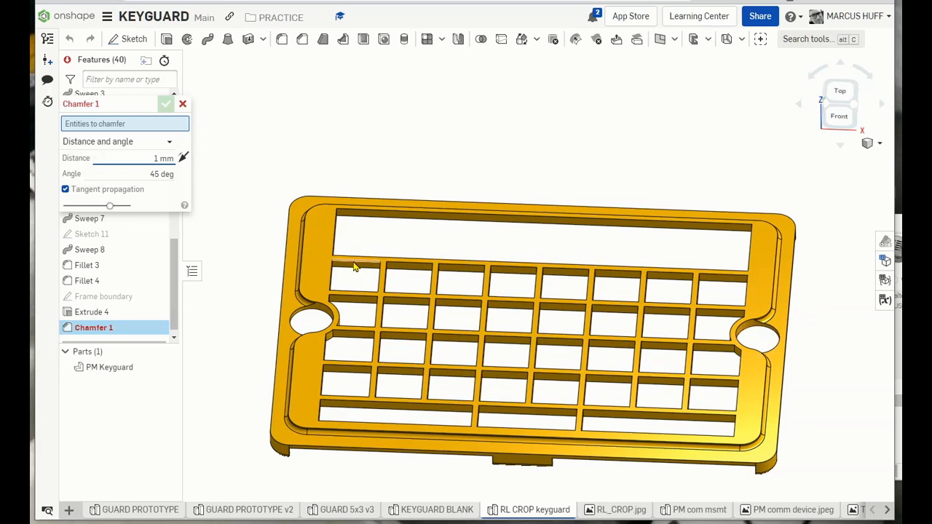
{"action": "scroll", "coordinate": [354, 265], "scroll_direction": "up", "scroll_amount": 5}
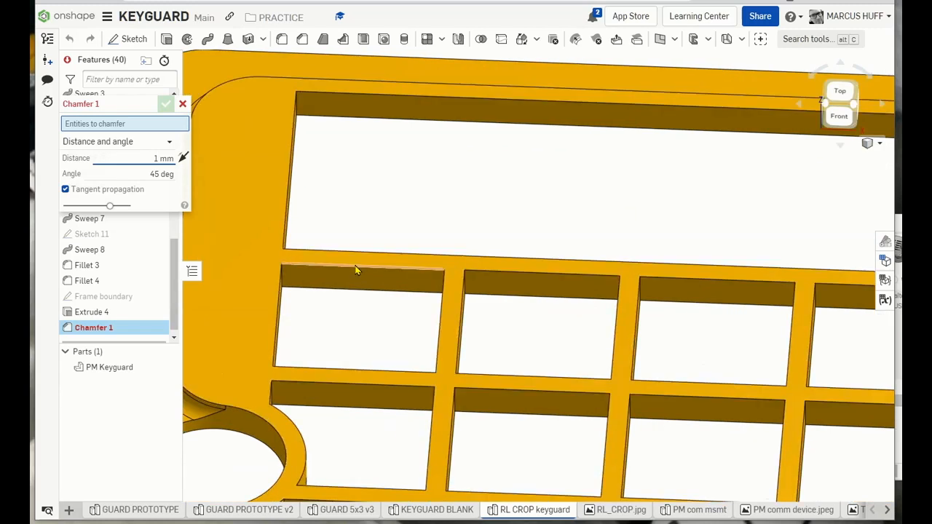
{"action": "left_click", "coordinate": [356, 269]}
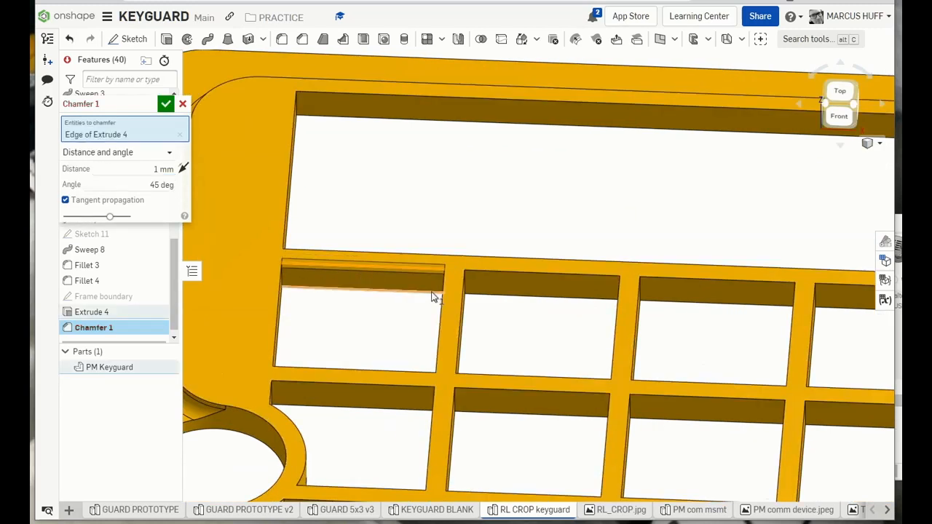
{"action": "left_click", "coordinate": [487, 274]}
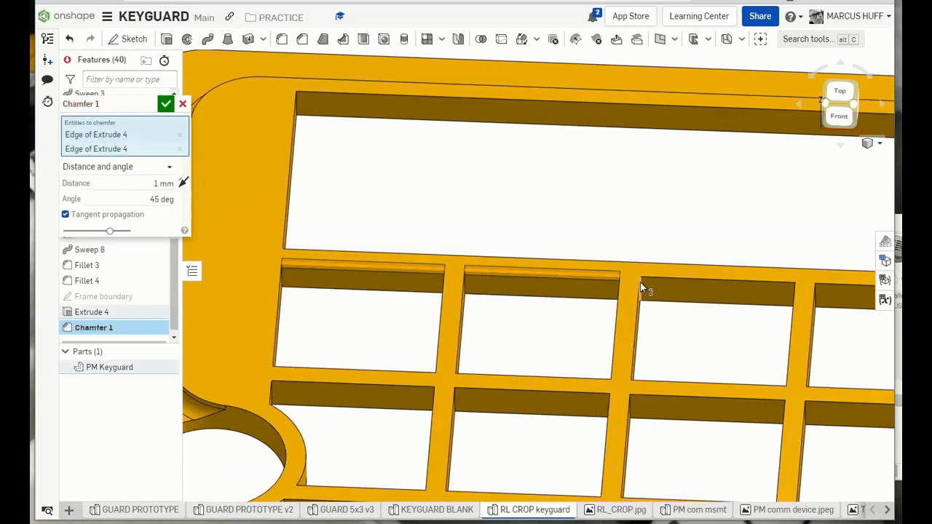
{"action": "left_click", "coordinate": [660, 279]}
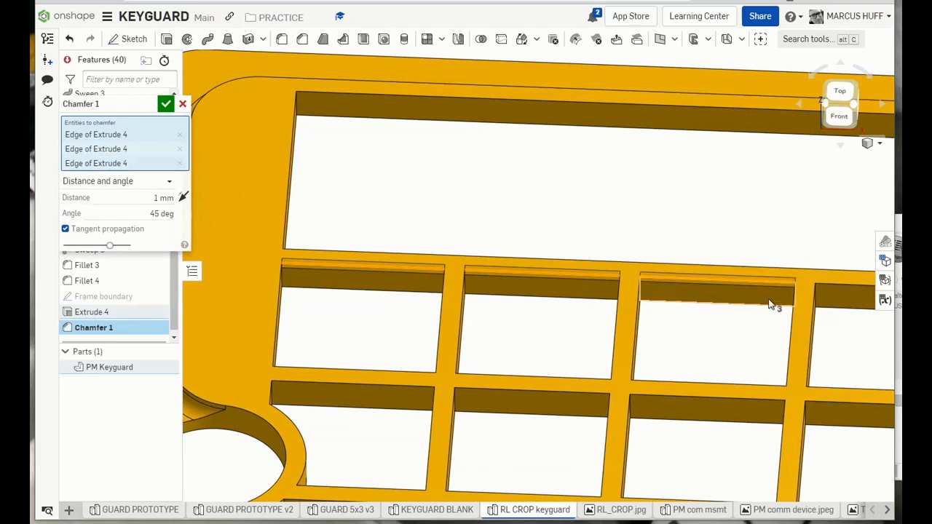
{"action": "left_click", "coordinate": [837, 287]}
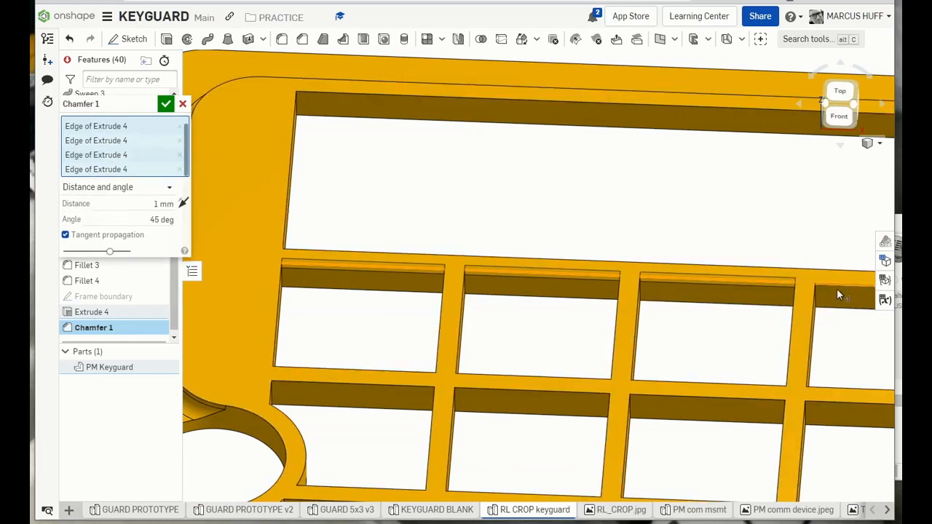
Step: Add the upper edges of the first four openings in the second button row to the chamfer
{"action": "left_click", "coordinate": [756, 400]}
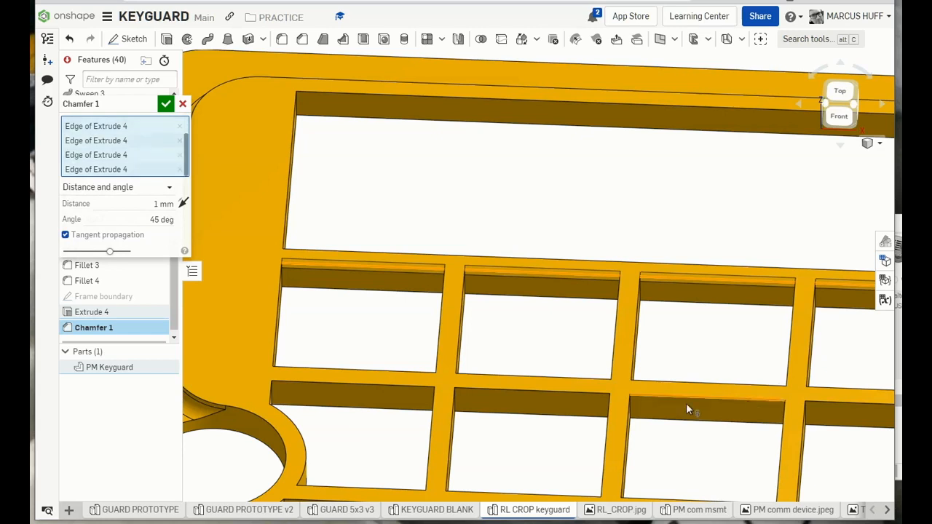
{"action": "left_click", "coordinate": [553, 392]}
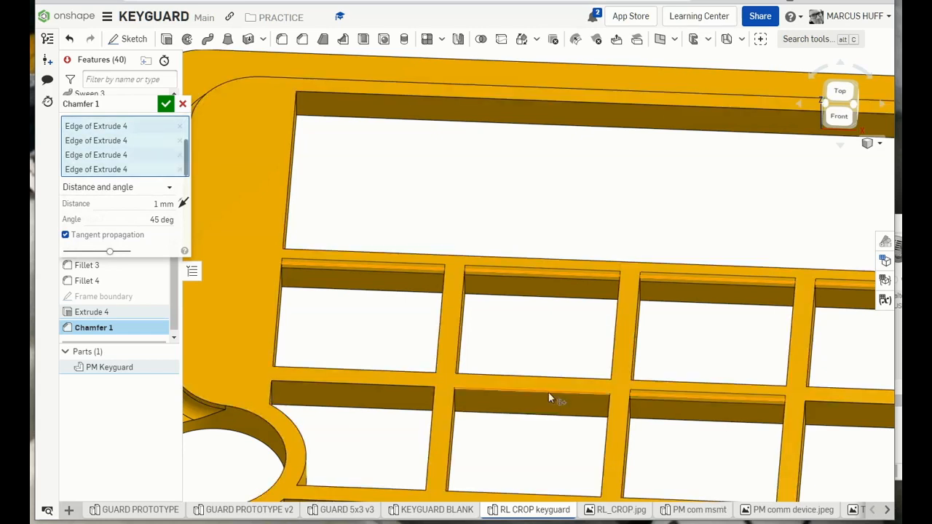
{"action": "left_click", "coordinate": [365, 386]}
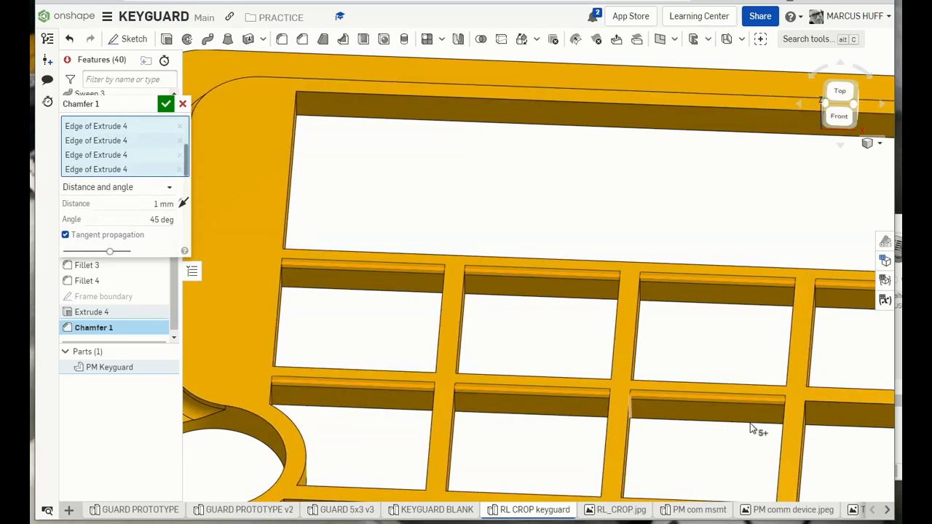
{"action": "left_click", "coordinate": [859, 402]}
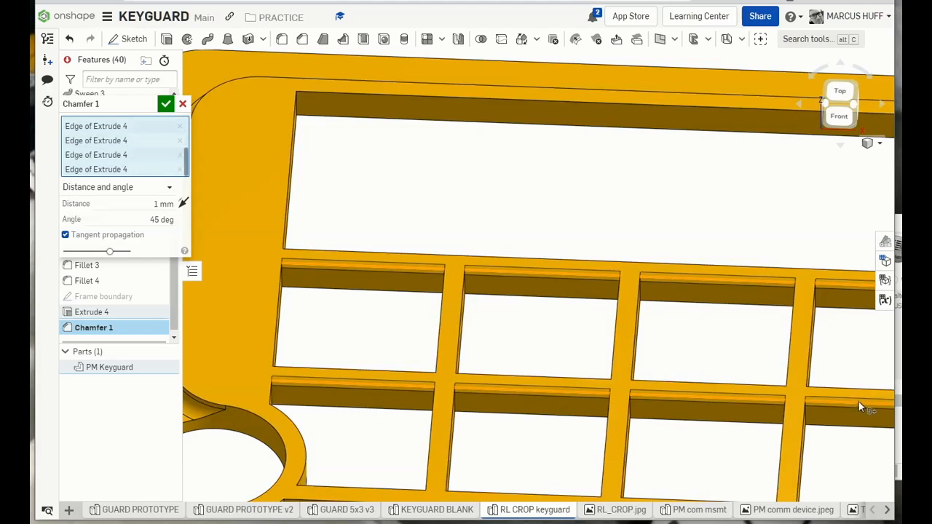
Step: Add the upper edges of the remaining four openings in the first and second button rows to the chamfer
{"action": "middle_click_drag", "start_coordinate": [855, 367], "coordinate": [208, 332]}
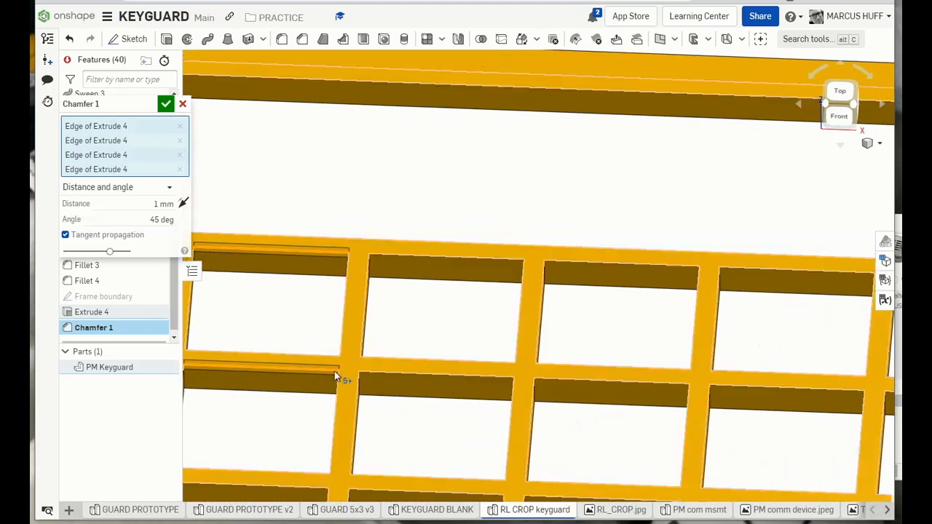
{"action": "left_click", "coordinate": [428, 373]}
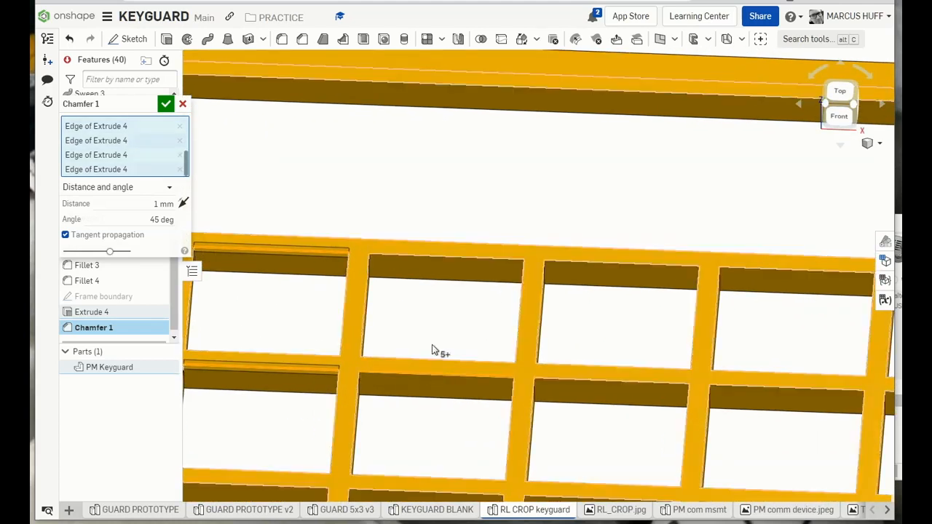
{"action": "left_click", "coordinate": [436, 255]}
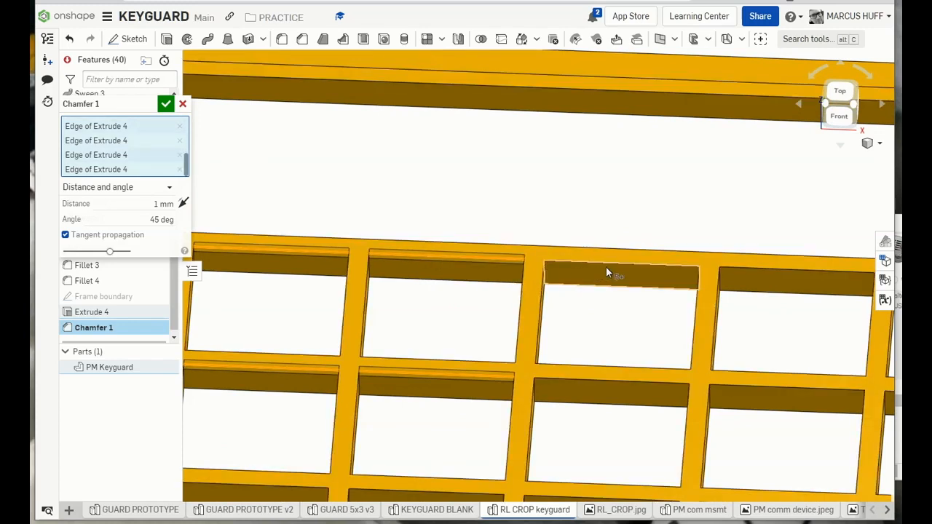
{"action": "left_click", "coordinate": [630, 262]}
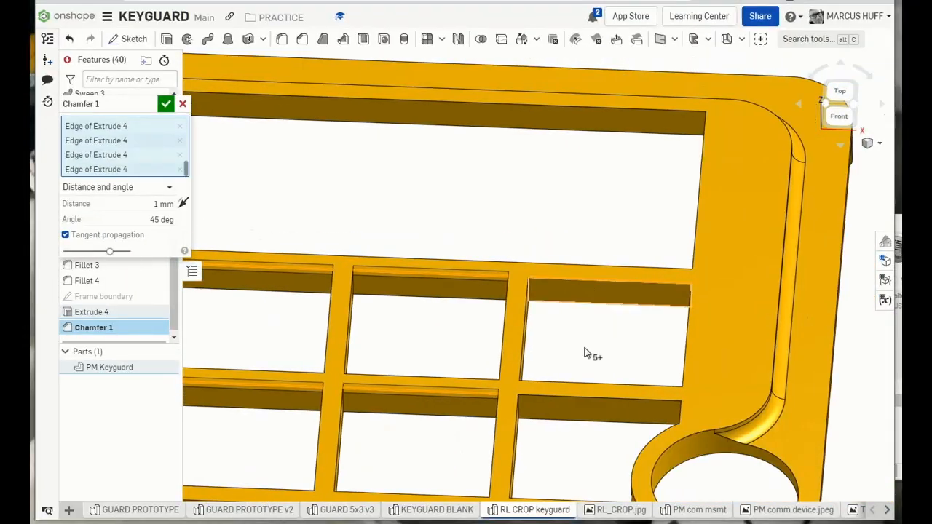
{"action": "left_click", "coordinate": [583, 395]}
Step: Add the upper edges of the third- and fourth-row openings in the grid's right columns to the chamfer
{"action": "middle_click_drag", "start_coordinate": [507, 430], "coordinate": [524, 174]}
{"action": "left_click", "coordinate": [640, 247]}
{"action": "left_click", "coordinate": [499, 239]}
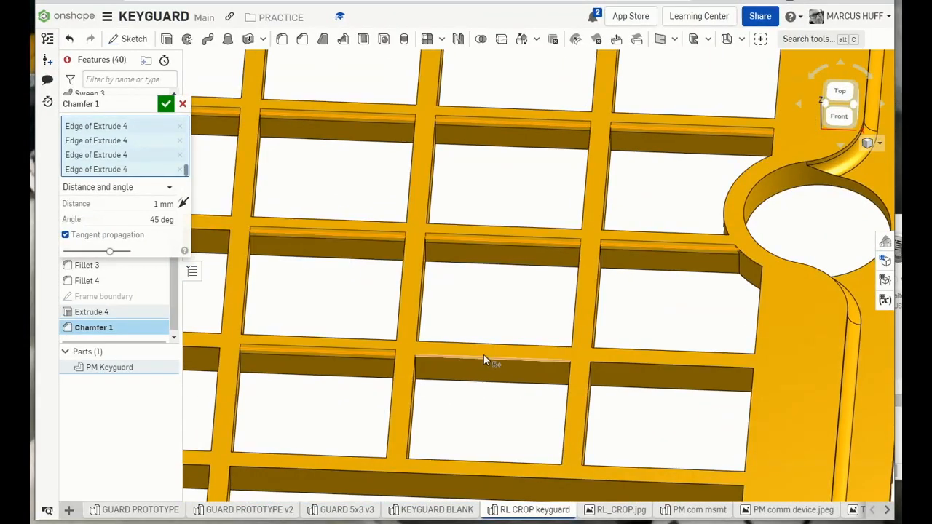
{"action": "middle_click_drag", "start_coordinate": [657, 461], "coordinate": [666, 360]}
{"action": "left_click", "coordinate": [666, 361]}
Step: Remove the stray face of Extrude 1 from the chamfer selection and add the remaining upper edges in the lower rows
{"action": "scroll", "coordinate": [613, 248], "scroll_direction": "up", "scroll_amount": 5}
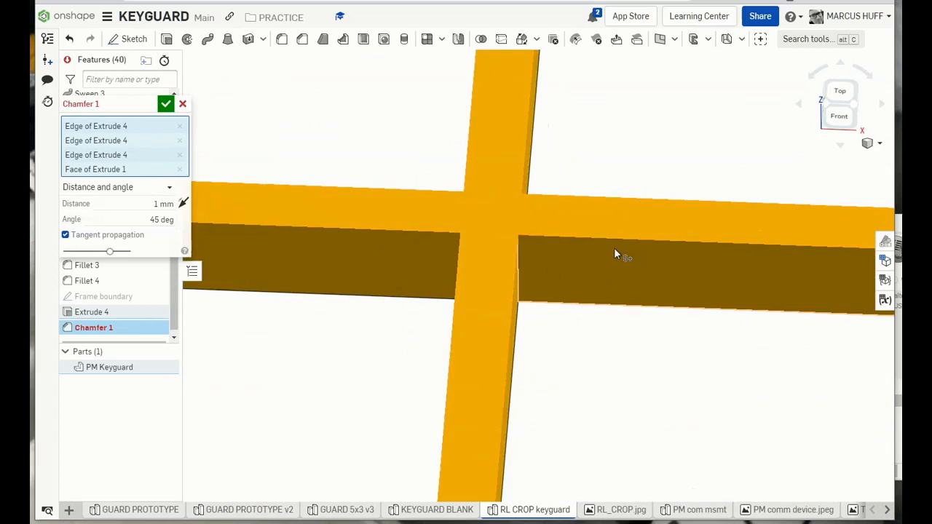
{"action": "scroll", "coordinate": [615, 251], "scroll_direction": "down", "scroll_amount": 8}
{"action": "left_click", "coordinate": [624, 348]}
{"action": "left_click", "coordinate": [651, 312]}
{"action": "left_click", "coordinate": [630, 254]}
{"action": "left_click", "coordinate": [573, 251]}
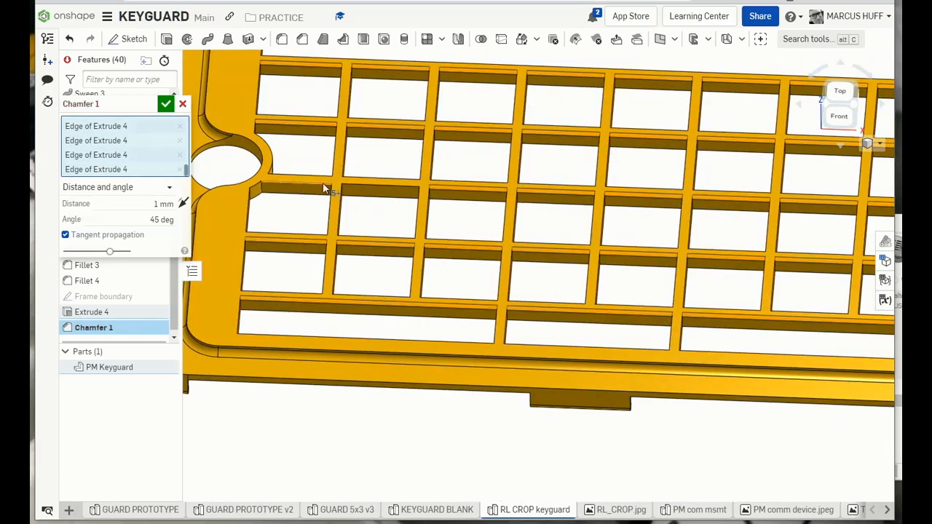
Step: Turn the keyguard 180 degrees and add the opposite horizontal edges of the upper openings in the first three columns to the chamfer
{"action": "scroll", "coordinate": [326, 189], "scroll_direction": "down", "scroll_amount": 5}
{"action": "right_click_drag", "start_coordinate": [619, 249], "coordinate": [814, 80]}
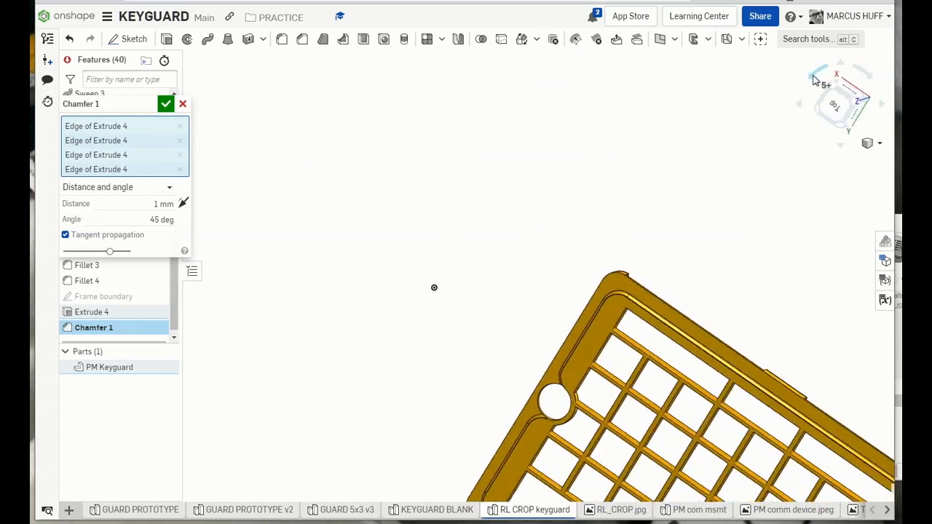
{"action": "left_click", "coordinate": [813, 75]}
{"action": "left_click", "coordinate": [813, 75]}
{"action": "left_click", "coordinate": [839, 62]}
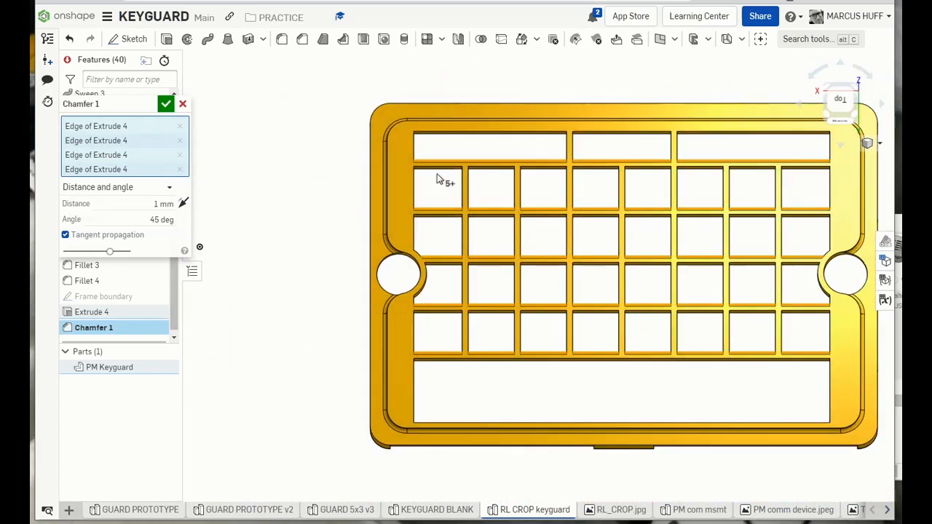
{"action": "scroll", "coordinate": [437, 180], "scroll_direction": "up", "scroll_amount": 5}
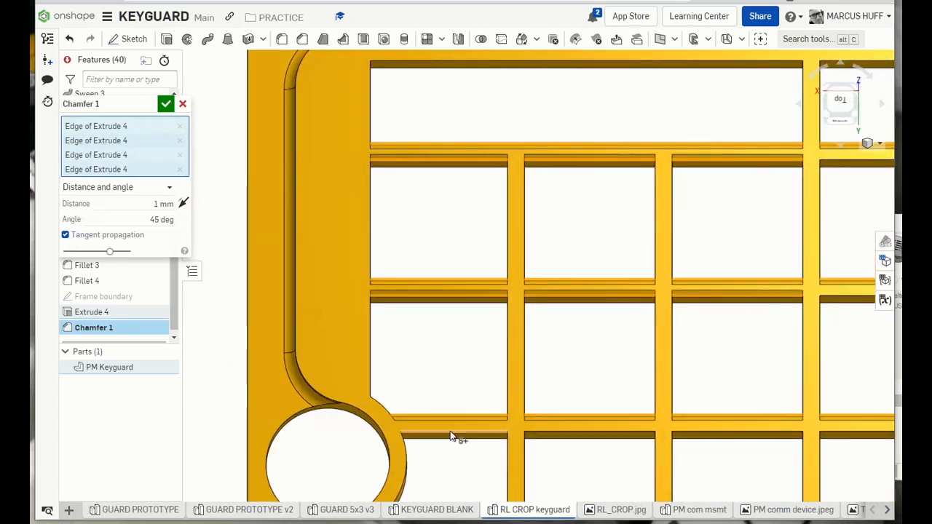
{"action": "scroll", "coordinate": [437, 406], "scroll_direction": "down", "scroll_amount": 4}
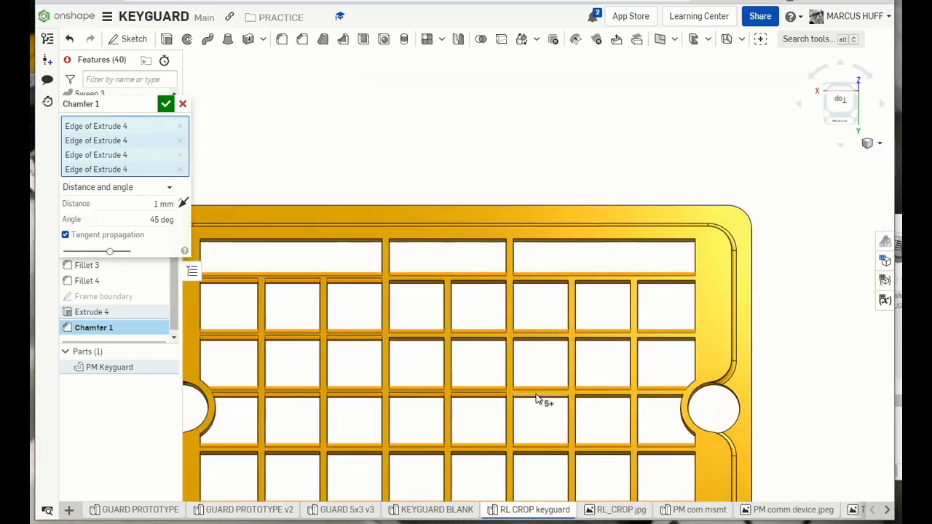
Step: Add the opposite horizontal edges of the openings in the grid's middle rows to the chamfer
{"action": "scroll", "coordinate": [655, 460], "scroll_direction": "up", "scroll_amount": 4}
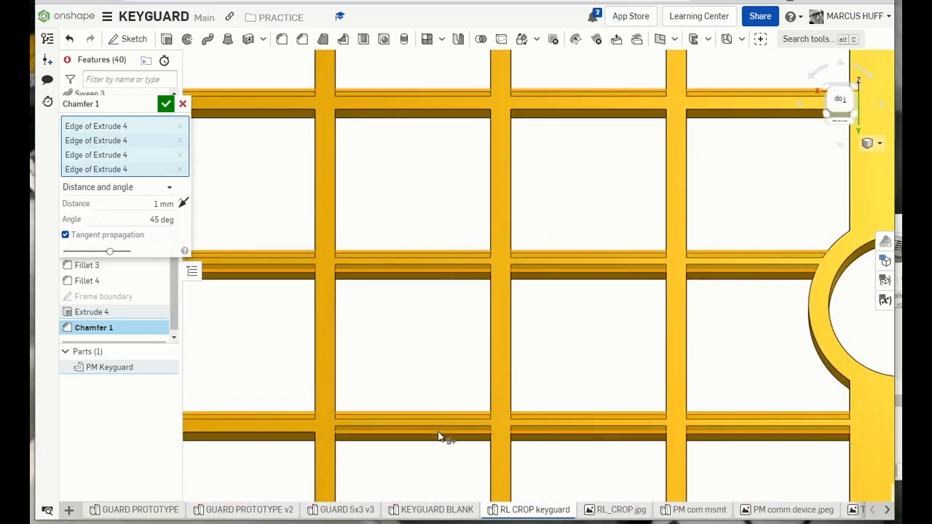
{"action": "middle_click_drag", "start_coordinate": [439, 436], "coordinate": [514, 334]}
{"action": "left_click", "coordinate": [514, 332]}
{"action": "middle_click_drag", "start_coordinate": [303, 327], "coordinate": [464, 250]}
{"action": "left_click", "coordinate": [464, 249]}
{"action": "left_click", "coordinate": [291, 248]}
{"action": "left_click", "coordinate": [323, 409]}
Step: Add the outer edges of the three wide openings and the adjoining middle-column button edges to the chamfer
{"action": "scroll", "coordinate": [407, 419], "scroll_direction": "down", "scroll_amount": 4}
{"action": "middle_click_drag", "start_coordinate": [497, 431], "coordinate": [319, 510]}
{"action": "scroll", "coordinate": [302, 90], "scroll_direction": "up", "scroll_amount": 5}
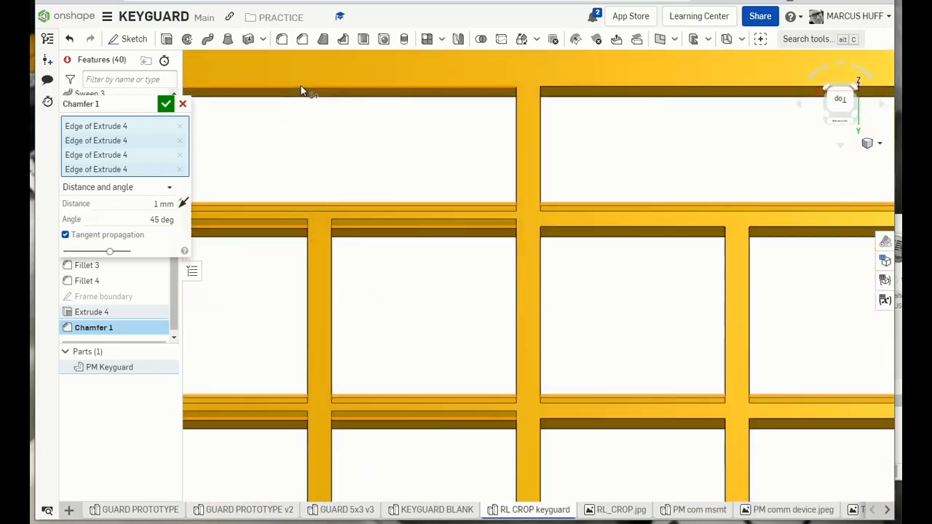
{"action": "scroll", "coordinate": [597, 129], "scroll_direction": "down", "scroll_amount": 3}
{"action": "scroll", "coordinate": [618, 185], "scroll_direction": "down", "scroll_amount": 2}
{"action": "scroll", "coordinate": [621, 174], "scroll_direction": "up", "scroll_amount": 4}
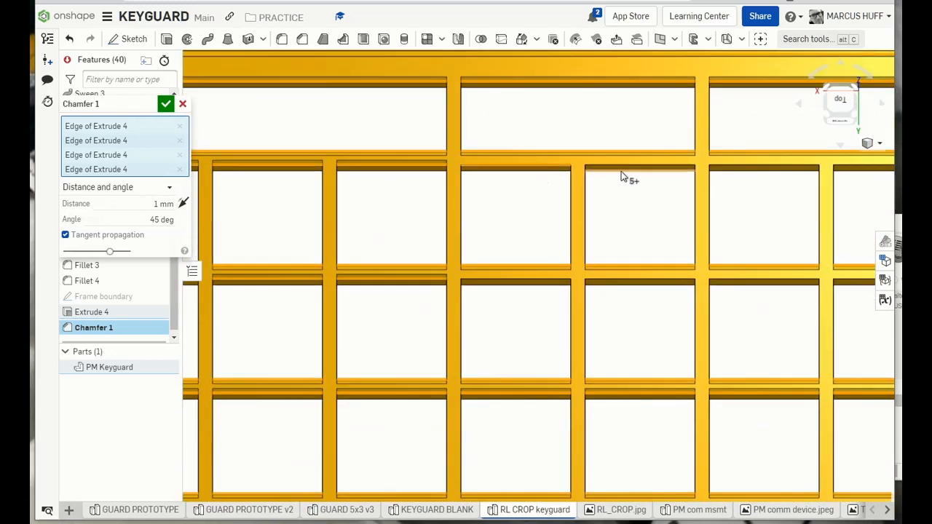
Step: Add the remaining opening edges in the last two columns and accept the 1 mm chamfer
{"action": "scroll", "coordinate": [576, 294], "scroll_direction": "down", "scroll_amount": 2}
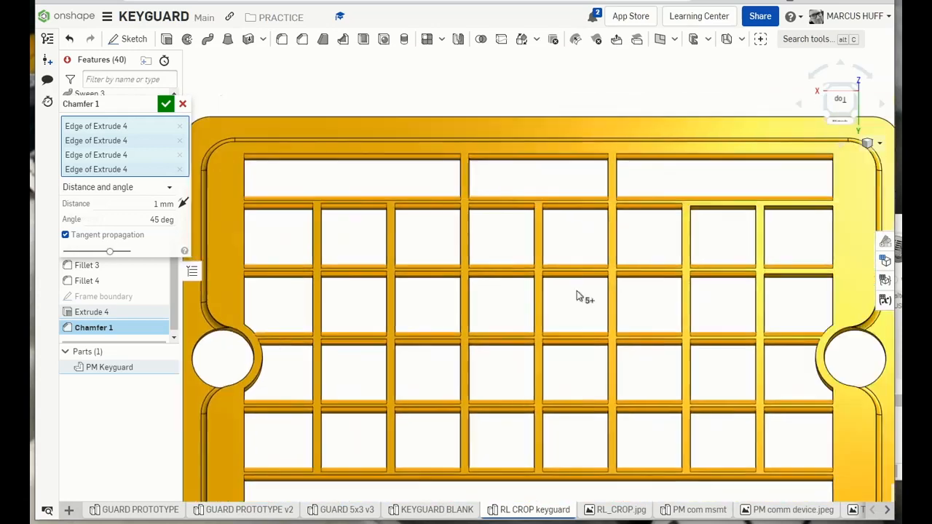
{"action": "middle_click_drag", "start_coordinate": [577, 290], "coordinate": [482, 289]}
{"action": "left_click", "coordinate": [631, 206]}
{"action": "left_click", "coordinate": [703, 208]}
{"action": "left_click", "coordinate": [702, 276]}
{"action": "scroll", "coordinate": [701, 285], "scroll_direction": "down", "scroll_amount": 2}
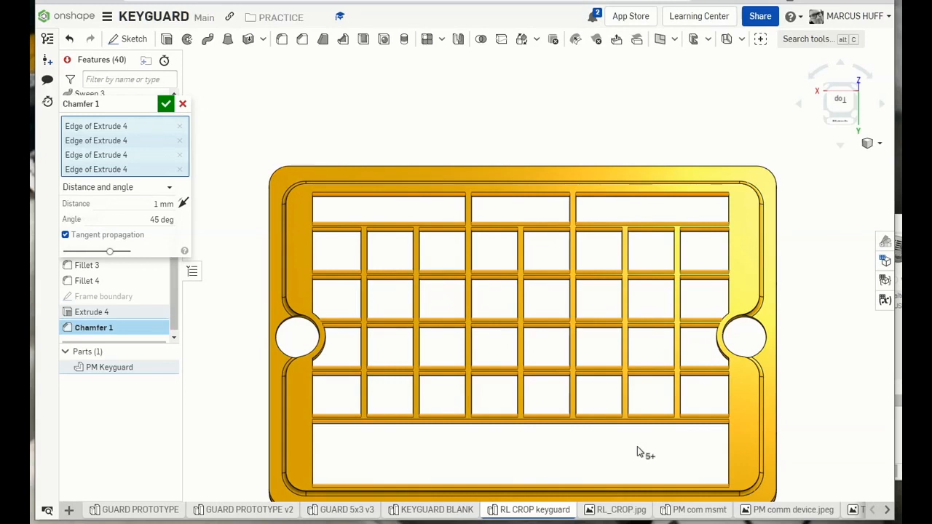
{"action": "left_click", "coordinate": [166, 103]}
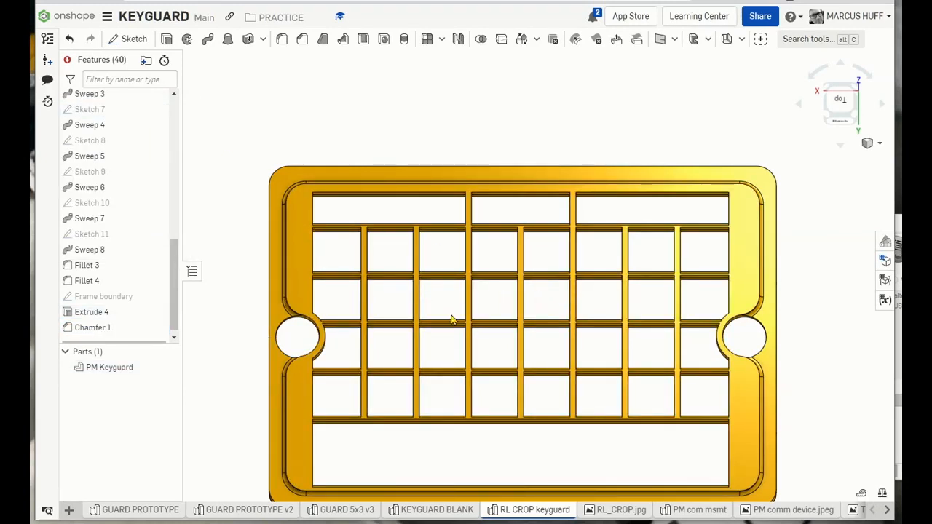
Step: Rotate the top view in-plane until the keyguard stands upright with its X axis pointing up
{"action": "left_click", "coordinate": [864, 75]}
{"action": "left_click", "coordinate": [864, 75]}
{"action": "left_click", "coordinate": [865, 75]}
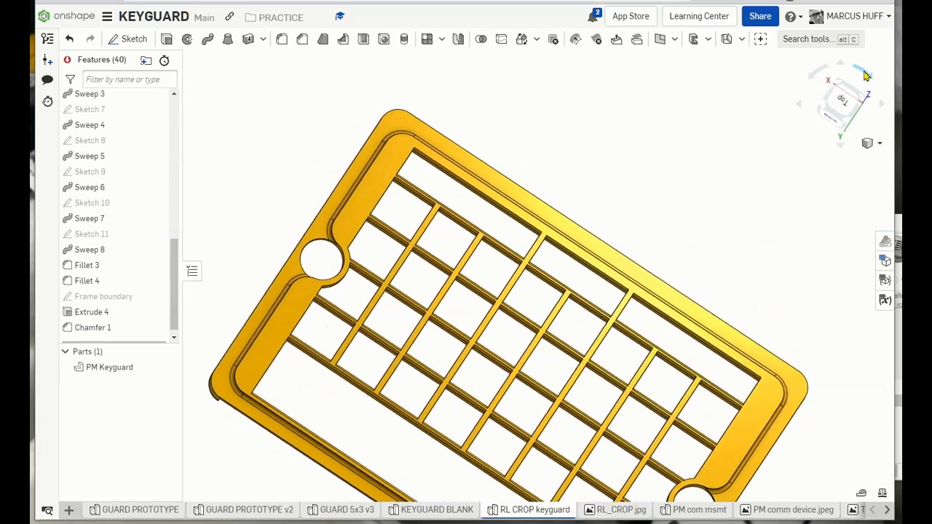
{"action": "left_click", "coordinate": [865, 75]}
{"action": "left_click", "coordinate": [865, 75]}
{"action": "left_click", "coordinate": [865, 75]}
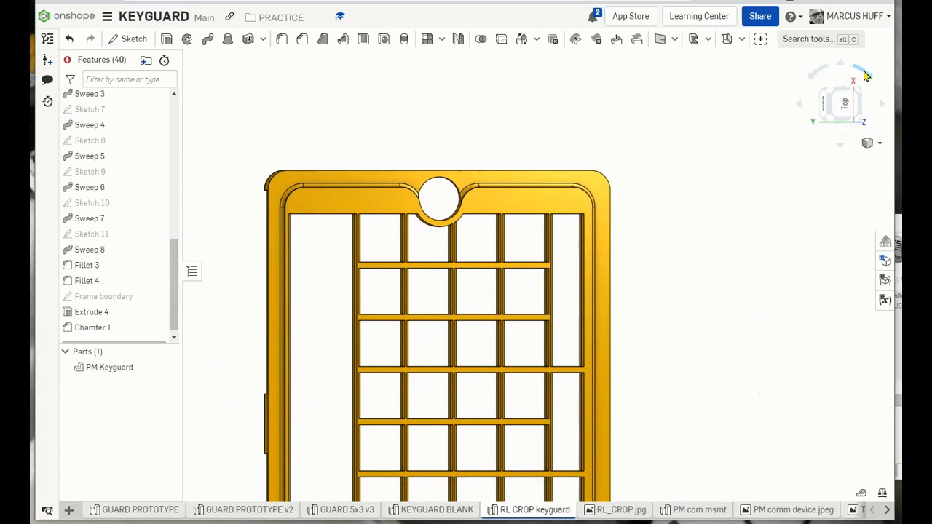
Step: Start a 1 mm, 45-degree chamfer on both edges of two neighbouring horizontal bars in the upright keyguard's first square-button column
{"action": "key", "text": "f"}
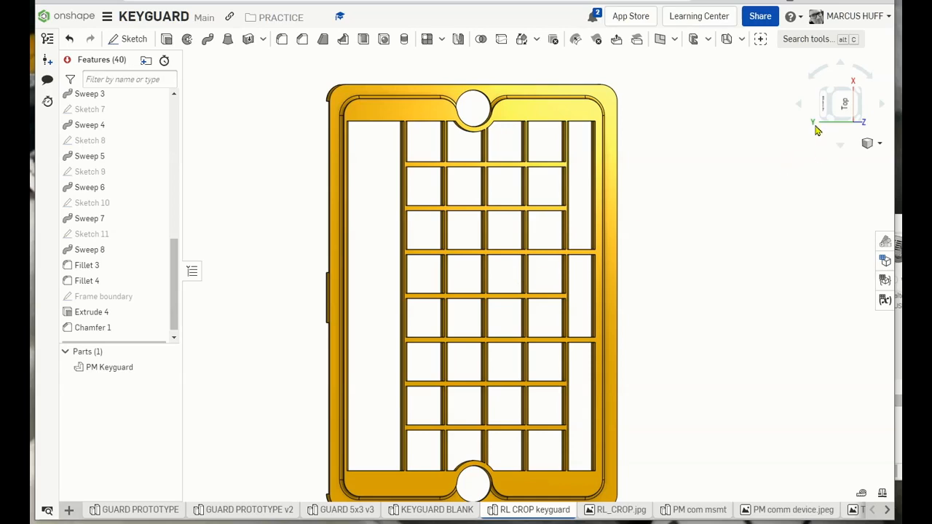
{"action": "left_click", "coordinate": [843, 102]}
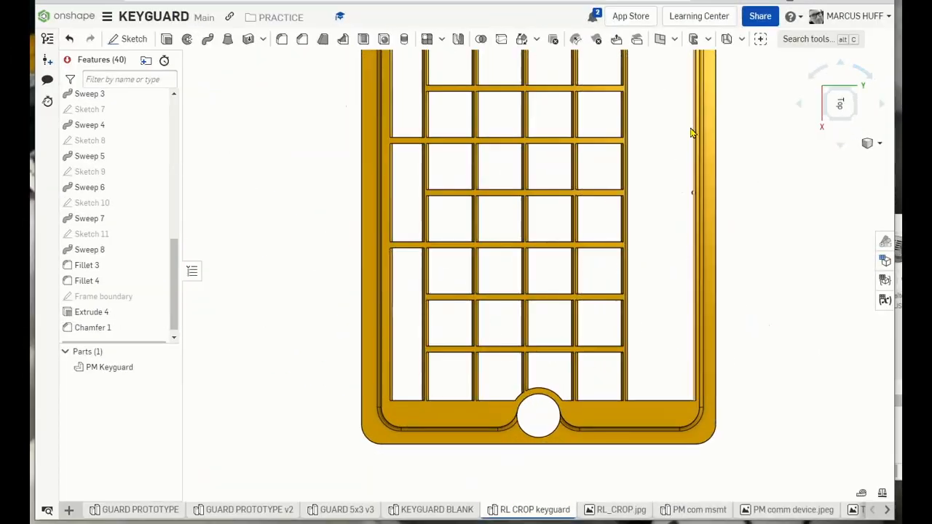
{"action": "middle_click_drag", "start_coordinate": [690, 132], "coordinate": [702, 263]}
{"action": "left_click", "coordinate": [302, 40]}
{"action": "scroll", "coordinate": [459, 171], "scroll_direction": "up", "scroll_amount": 5}
{"action": "left_click", "coordinate": [459, 146]}
{"action": "left_click", "coordinate": [457, 123]}
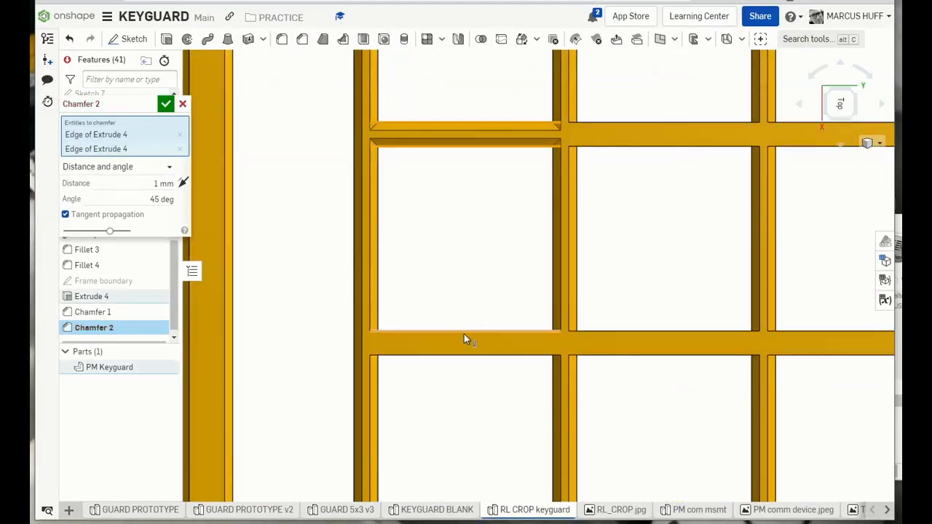
{"action": "left_click", "coordinate": [463, 332]}
{"action": "left_click", "coordinate": [469, 355]}
Step: Add both edges of the same two horizontal bars in the next two square-button columns to the chamfer
{"action": "left_click", "coordinate": [686, 147]}
{"action": "left_click", "coordinate": [692, 123]}
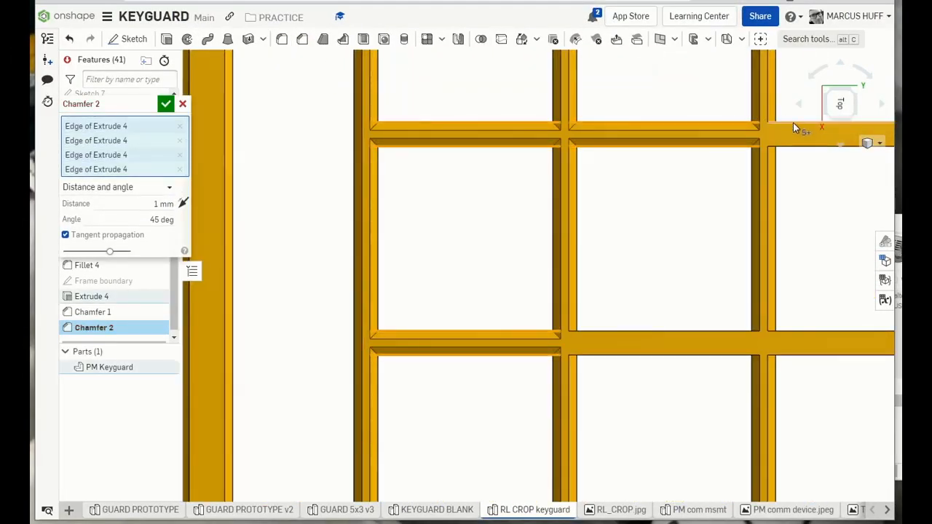
{"action": "left_click", "coordinate": [793, 123]}
{"action": "left_click", "coordinate": [801, 147]}
{"action": "left_click", "coordinate": [811, 331]}
{"action": "left_click", "coordinate": [706, 331]}
{"action": "left_click", "coordinate": [716, 356]}
{"action": "left_click", "coordinate": [815, 356]}
Step: Add the horizontal bar edges of the adjoining grid openings to the chamfer selection
{"action": "scroll", "coordinate": [868, 377], "scroll_direction": "down", "scroll_amount": 3}
{"action": "middle_click_drag", "start_coordinate": [801, 334], "coordinate": [690, 377]}
{"action": "left_click", "coordinate": [329, 102]}
{"action": "left_click", "coordinate": [477, 102]}
{"action": "left_click", "coordinate": [591, 103]}
{"action": "left_click", "coordinate": [671, 113]}
{"action": "left_click", "coordinate": [713, 136]}
{"action": "left_click", "coordinate": [801, 103]}
{"action": "left_click", "coordinate": [745, 136]}
Step: Add the remaining horizontal bar edges in the grid and accept the 1 mm chamfer
{"action": "scroll", "coordinate": [779, 175], "scroll_direction": "down", "scroll_amount": 3}
{"action": "middle_click_drag", "start_coordinate": [779, 175], "coordinate": [499, 142]}
{"action": "left_click", "coordinate": [548, 103]}
{"action": "left_click", "coordinate": [559, 182]}
{"action": "left_click", "coordinate": [566, 192]}
{"action": "left_click", "coordinate": [579, 270]}
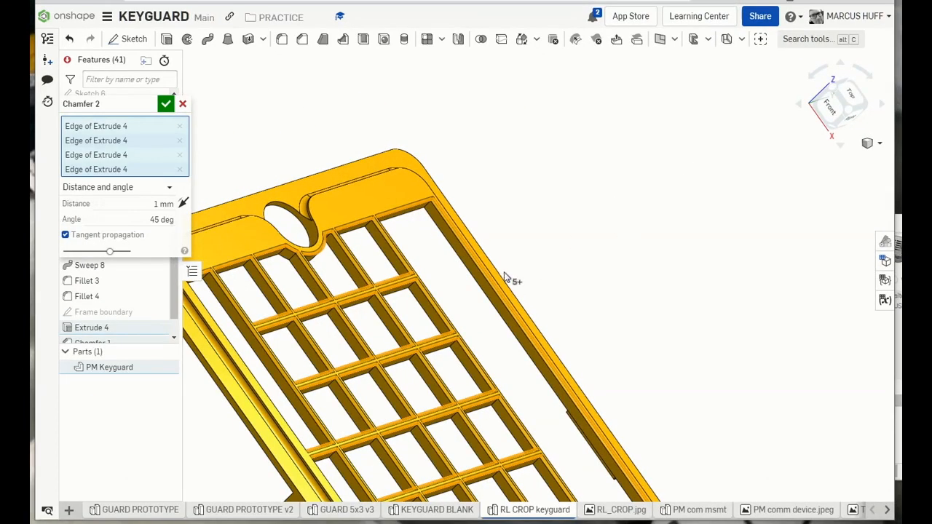
{"action": "scroll", "coordinate": [508, 306], "scroll_direction": "down", "scroll_amount": 1}
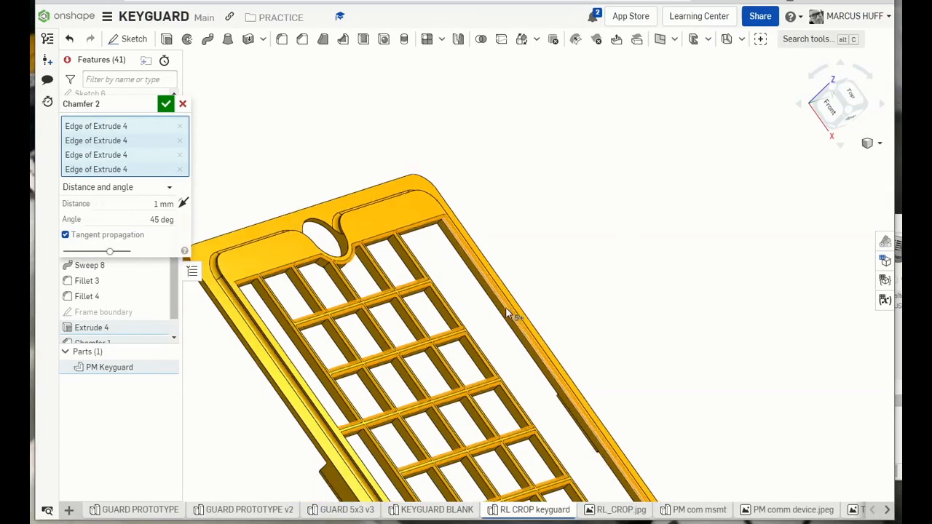
{"action": "left_click", "coordinate": [266, 249]}
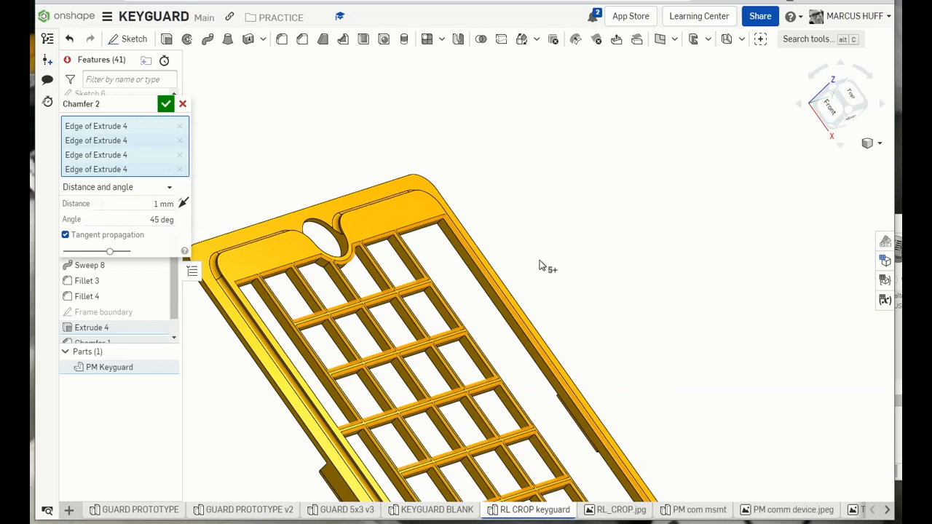
{"action": "scroll", "coordinate": [543, 265], "scroll_direction": "down", "scroll_amount": 2}
{"action": "scroll", "coordinate": [576, 244], "scroll_direction": "down", "scroll_amount": 1}
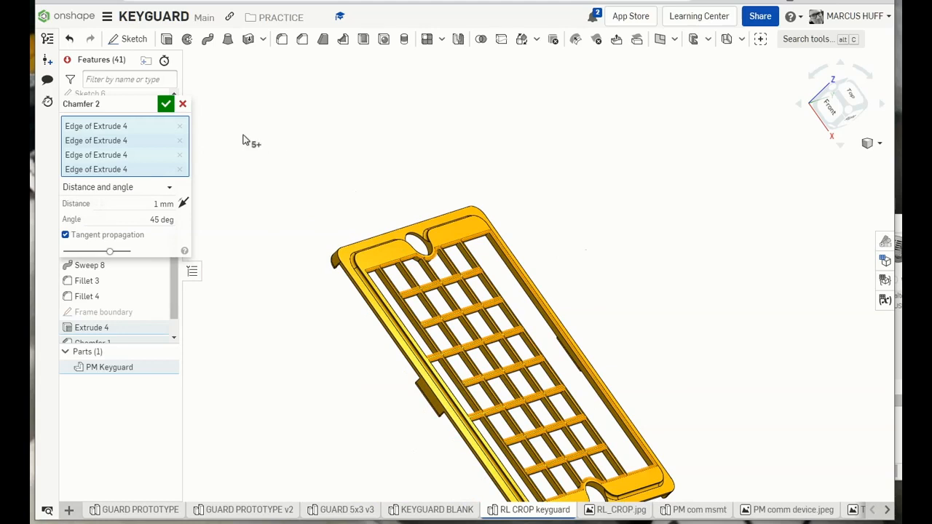
{"action": "left_click", "coordinate": [166, 105]}
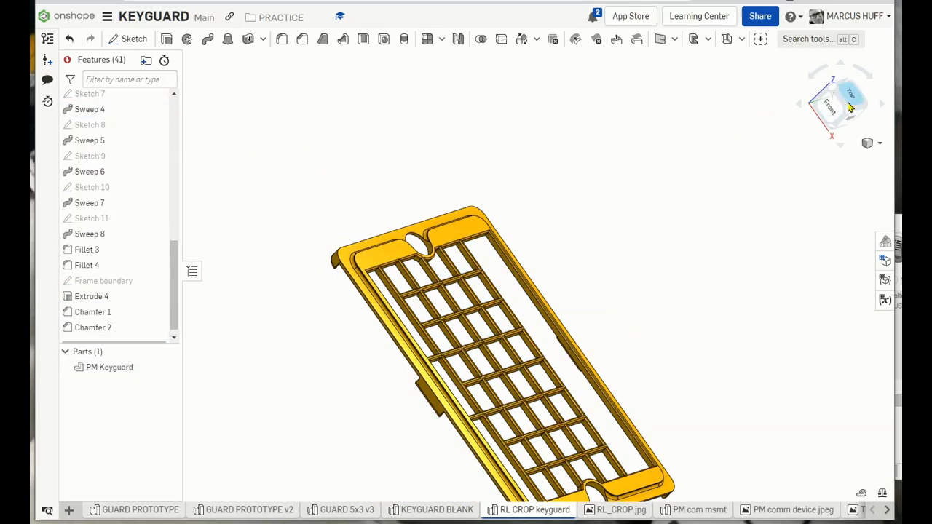
Step: Examine the chamfered button grid from the top and from several tilted angles for opening edges still lacking a chamfer
{"action": "left_click", "coordinate": [850, 102]}
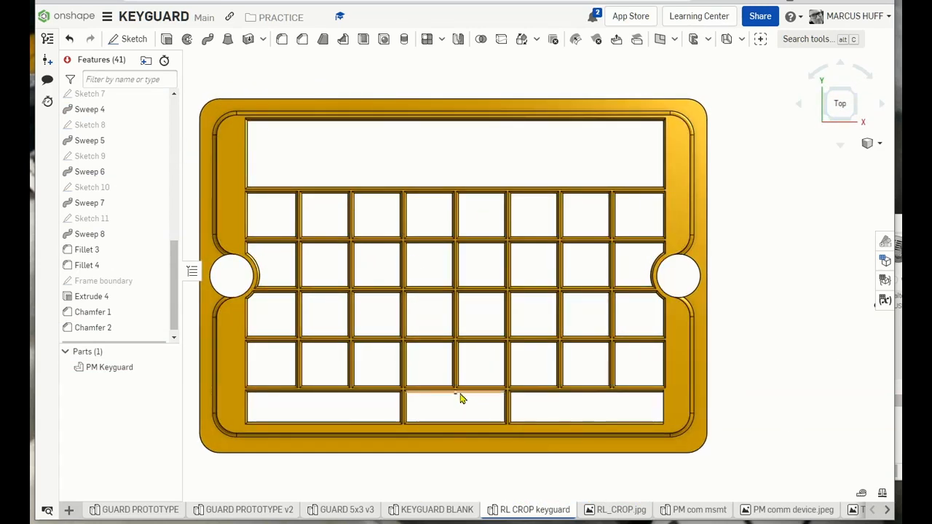
{"action": "scroll", "coordinate": [301, 390], "scroll_direction": "up", "scroll_amount": 5}
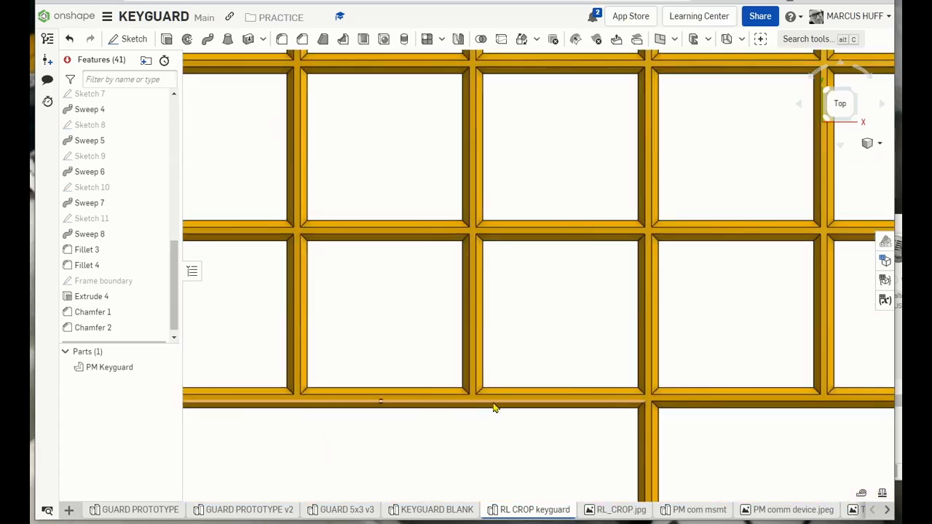
{"action": "scroll", "coordinate": [639, 306], "scroll_direction": "down", "scroll_amount": 5}
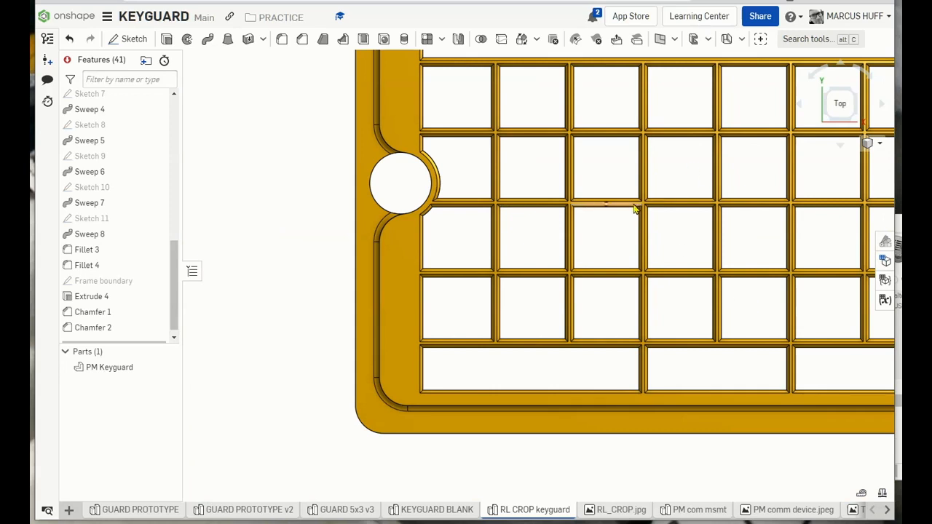
{"action": "middle_click_drag", "start_coordinate": [699, 216], "coordinate": [533, 218]}
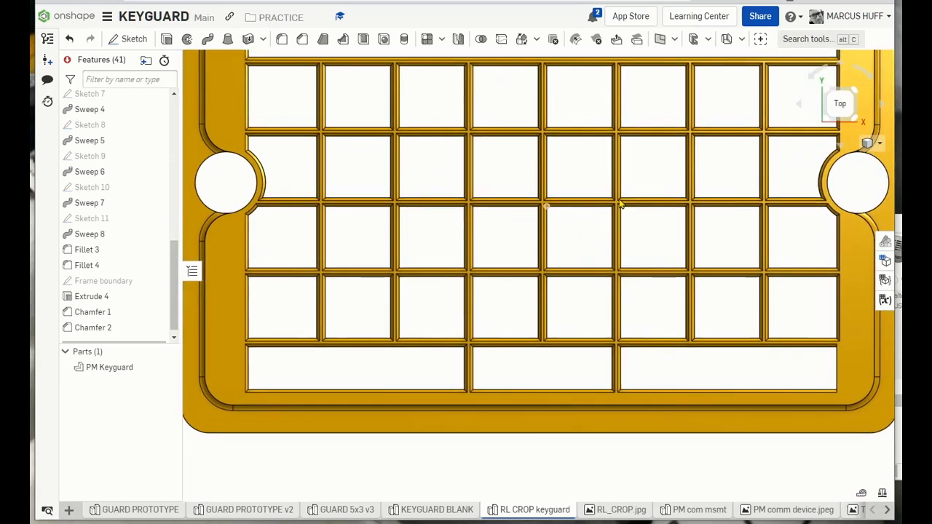
{"action": "scroll", "coordinate": [653, 205], "scroll_direction": "down", "scroll_amount": 2}
{"action": "middle_click_drag", "start_coordinate": [645, 83], "coordinate": [603, 197]}
{"action": "right_click_drag", "start_coordinate": [519, 281], "coordinate": [495, 131]}
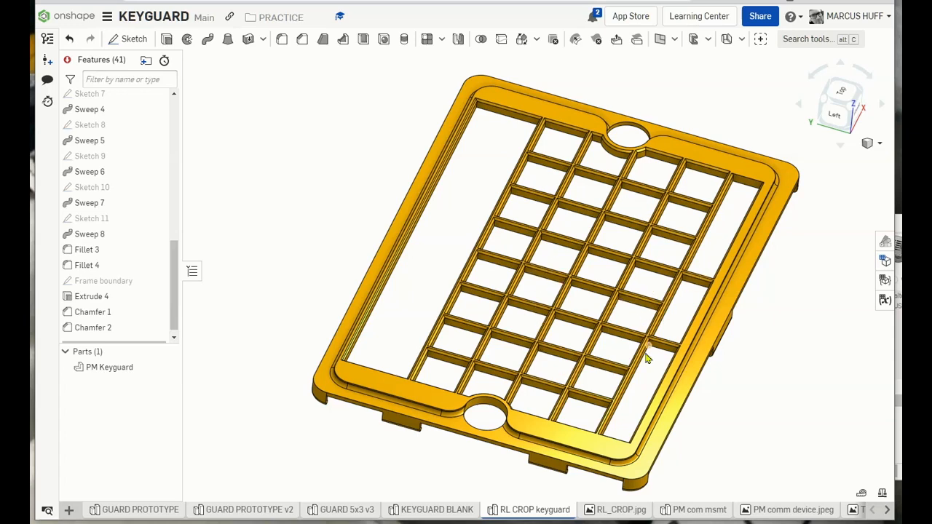
{"action": "right_click_drag", "start_coordinate": [767, 405], "coordinate": [650, 330]}
{"action": "scroll", "coordinate": [650, 330], "scroll_direction": "up", "scroll_amount": 5}
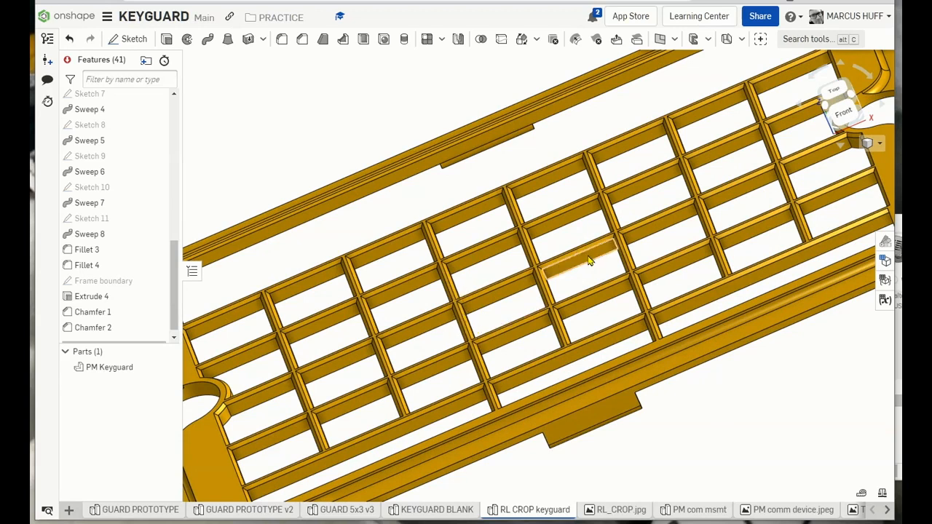
{"action": "scroll", "coordinate": [487, 178], "scroll_direction": "down", "scroll_amount": 3}
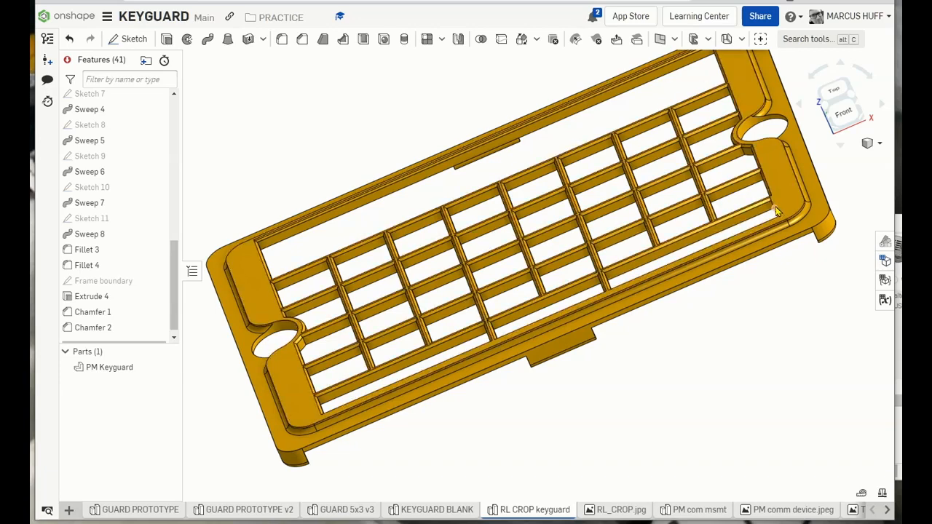
Step: Chamfer the frame's short edge at the end of the narrow corner opening by 1 mm at 45 degrees
{"action": "scroll", "coordinate": [774, 206], "scroll_direction": "up", "scroll_amount": 10}
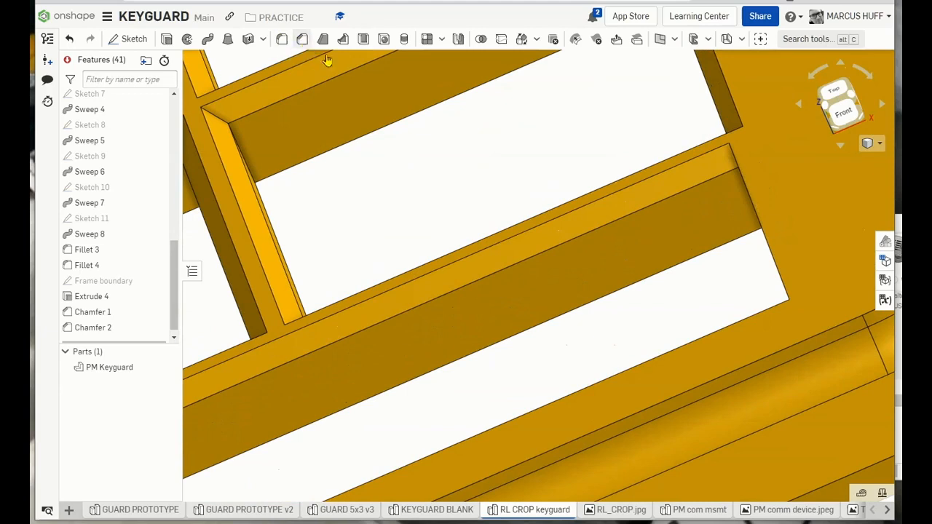
{"action": "left_click", "coordinate": [302, 39]}
{"action": "left_click", "coordinate": [764, 230]}
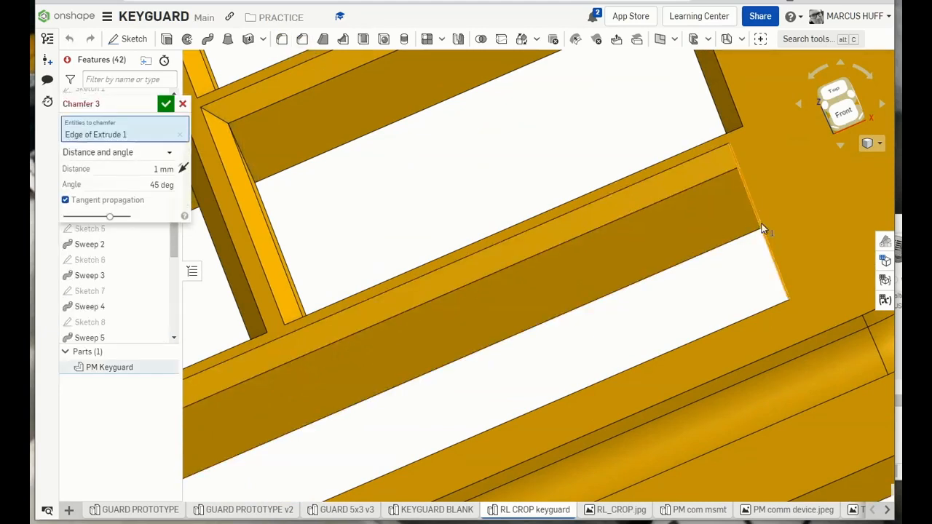
{"action": "left_click", "coordinate": [165, 106]}
{"action": "scroll", "coordinate": [593, 211], "scroll_direction": "down", "scroll_amount": 5}
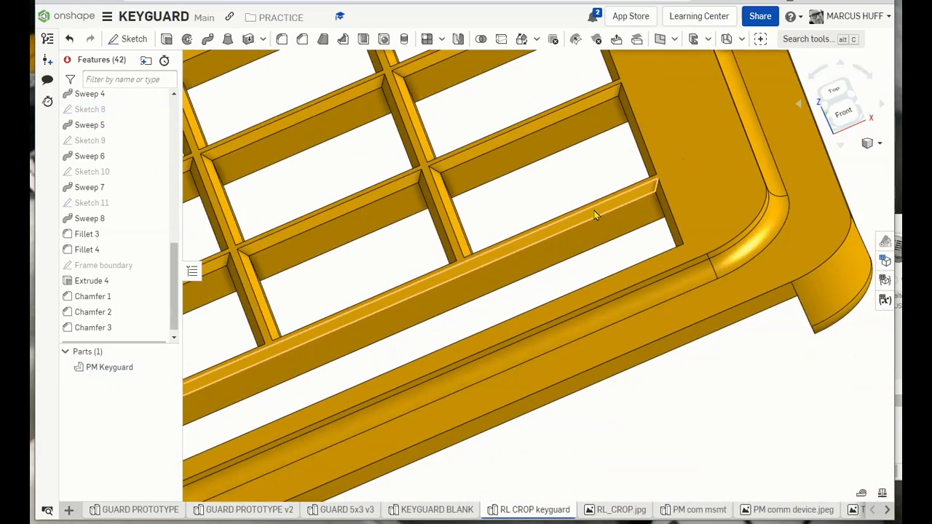
Step: Export the RL CROP keyguard as a binary STL in millimetres at fine resolution, saving it in Downloads as RL Keyguard
{"action": "scroll", "coordinate": [594, 214], "scroll_direction": "down", "scroll_amount": 4}
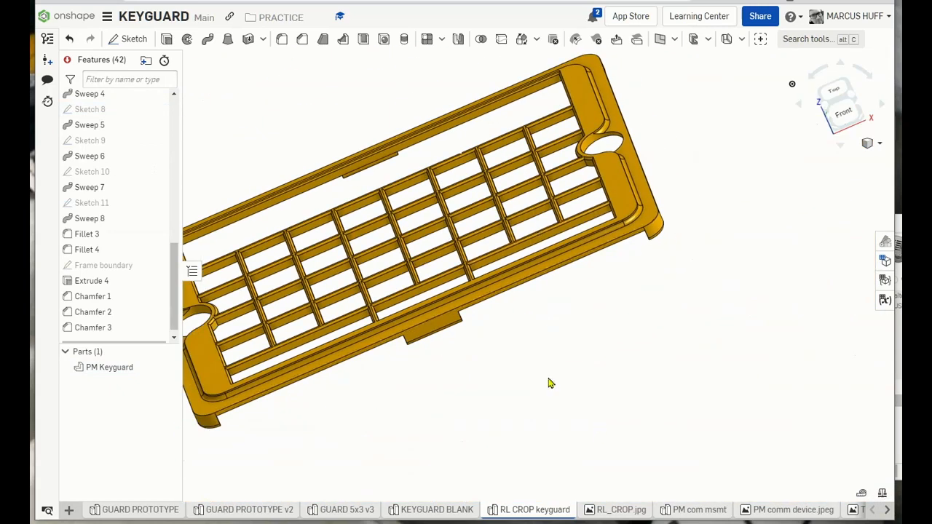
{"action": "middle_click_drag", "start_coordinate": [520, 365], "coordinate": [649, 331]}
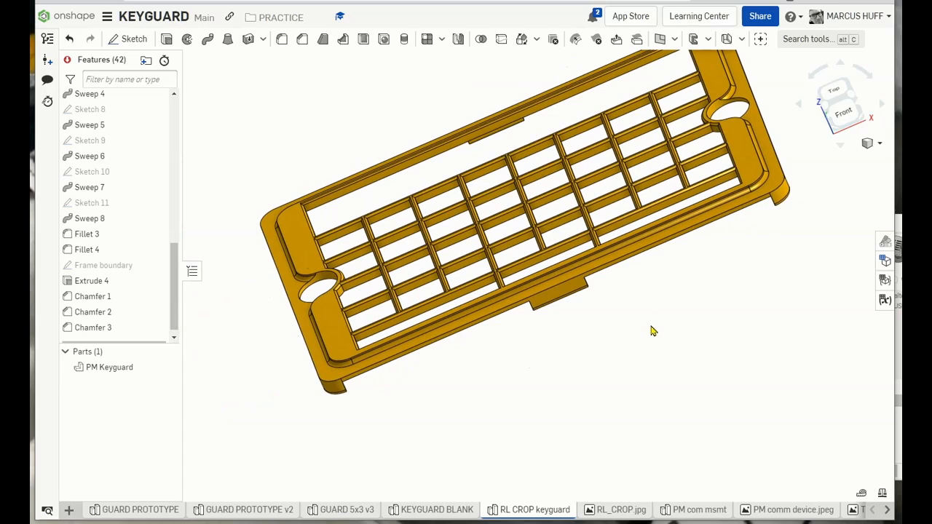
{"action": "mouse_move", "coordinate": [759, 297]}
{"action": "right_mouse_down"}
{"action": "mouse_move", "coordinate": [743, 309]}
{"action": "mouse_move", "coordinate": [793, 310]}
{"action": "mouse_move", "coordinate": [745, 310]}
{"action": "mouse_move", "coordinate": [763, 308]}
{"action": "mouse_move", "coordinate": [568, 404]}
{"action": "right_mouse_up"}
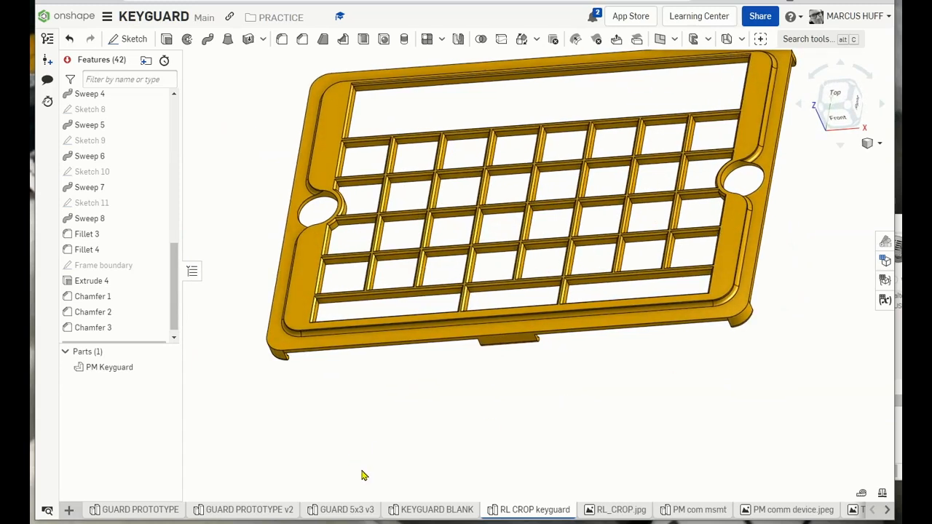
{"action": "right_click", "coordinate": [525, 510]}
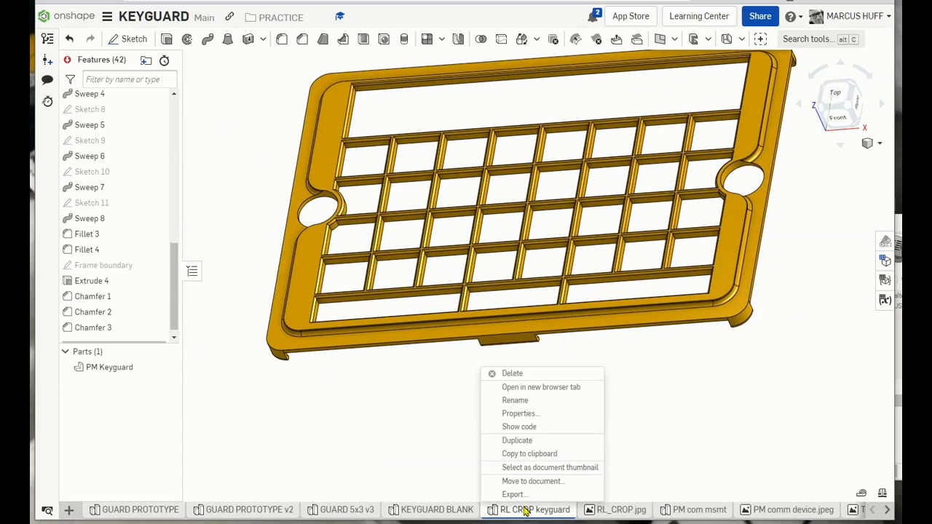
{"action": "left_click", "coordinate": [528, 494]}
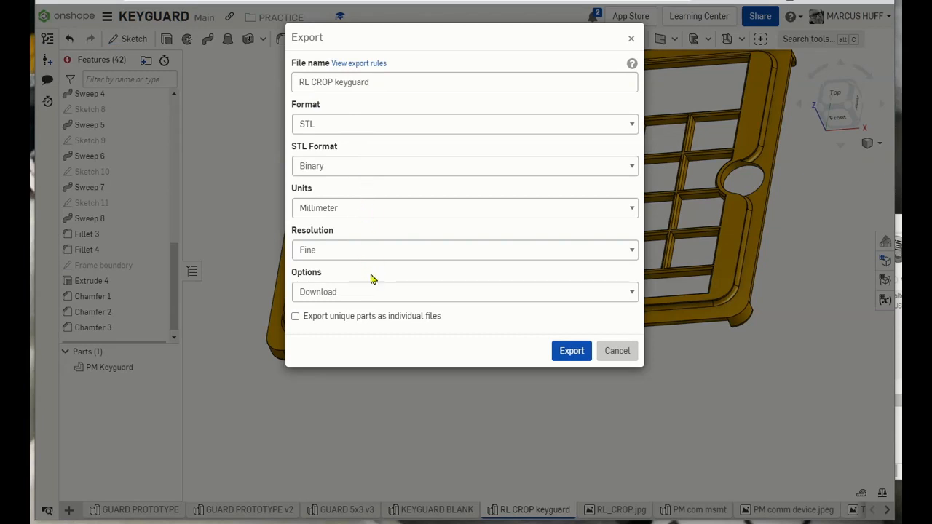
{"action": "left_click", "coordinate": [571, 352]}
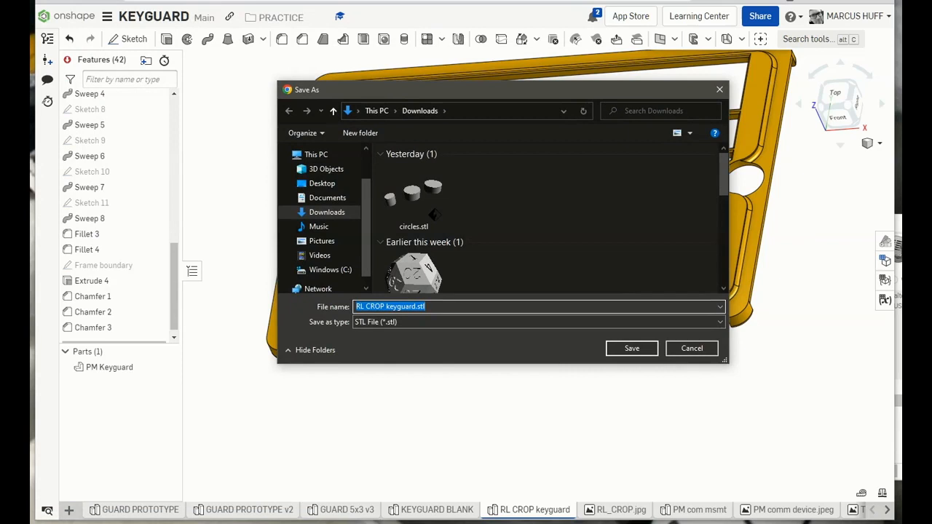
{"action": "type", "text": "RL K"}
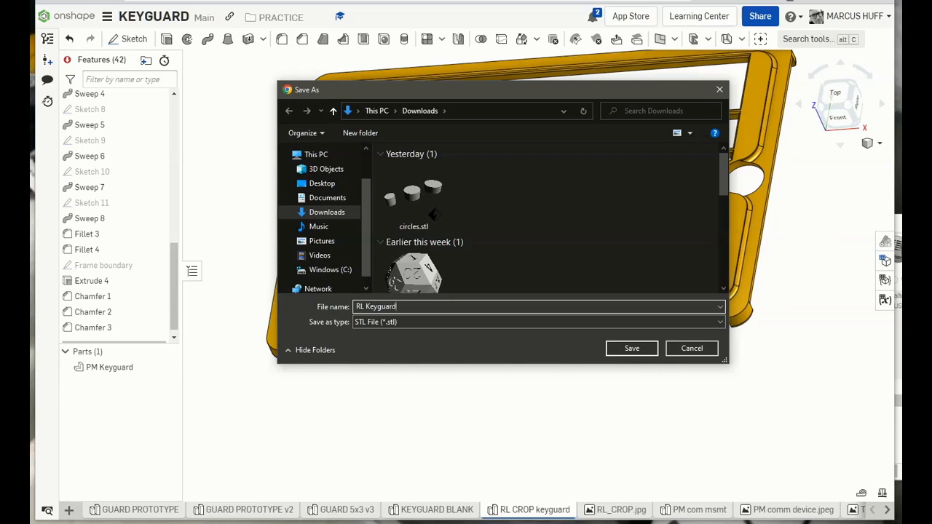
{"action": "left_click", "coordinate": [631, 350]}
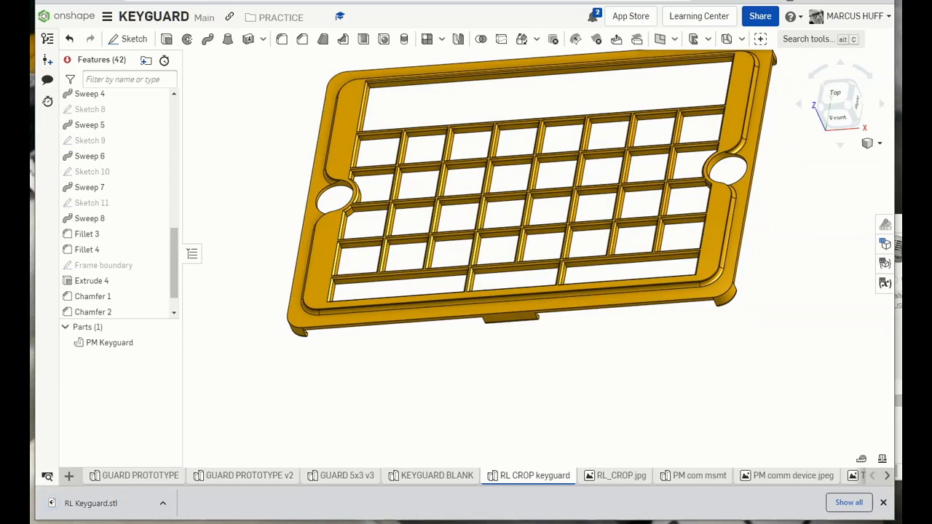
{"action": "left_click_drag", "start_coordinate": [902, 219], "coordinate": [478, 30]}
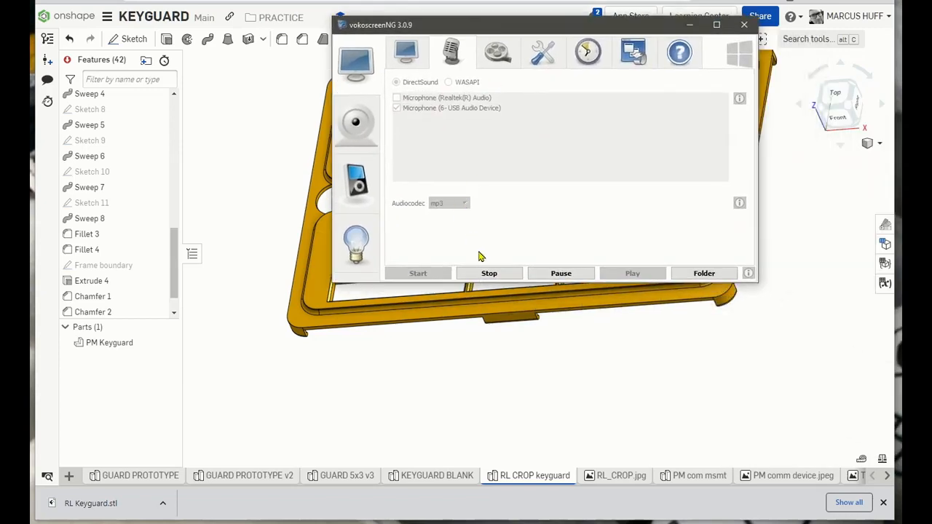